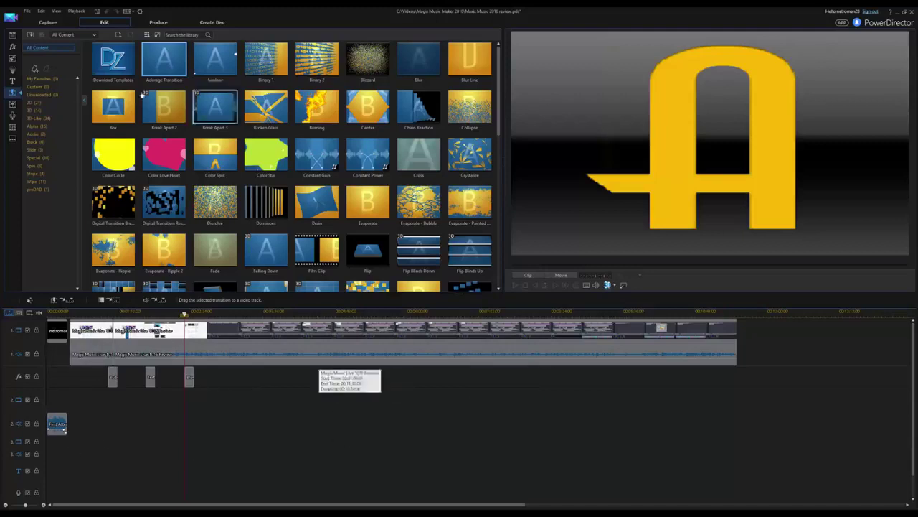
Step: Show the media library with the project's images, videos and music track
click(12, 35)
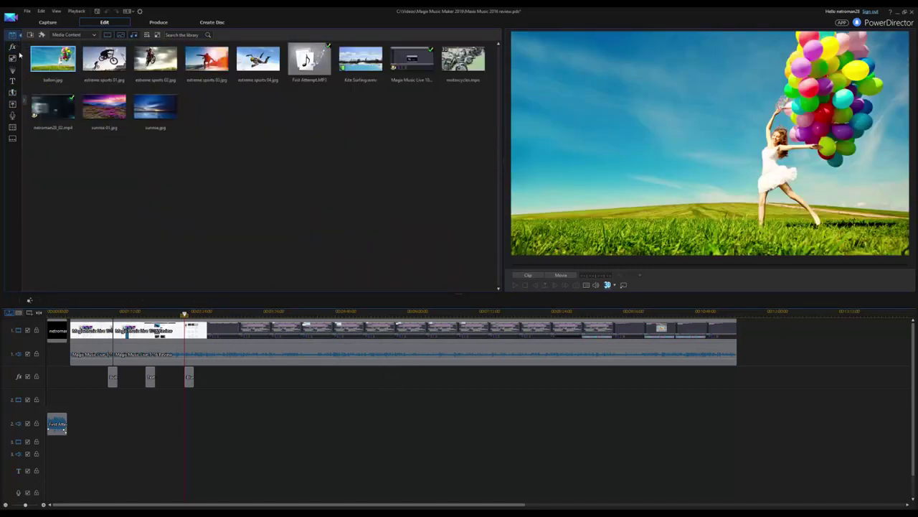
Step: Tour the Effect, PiP, Particle, Title, Transition, Audio Mixing and Voice-Over rooms, then go to Produce
click(13, 45)
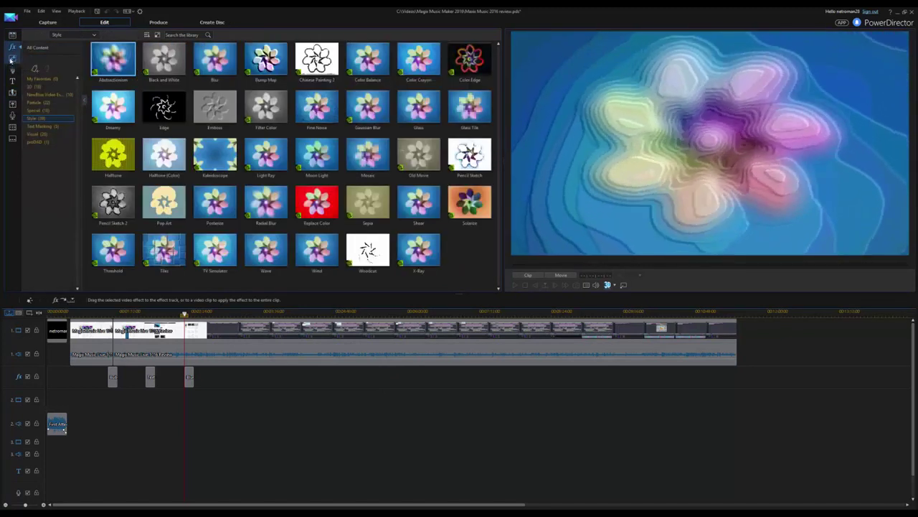
click(12, 58)
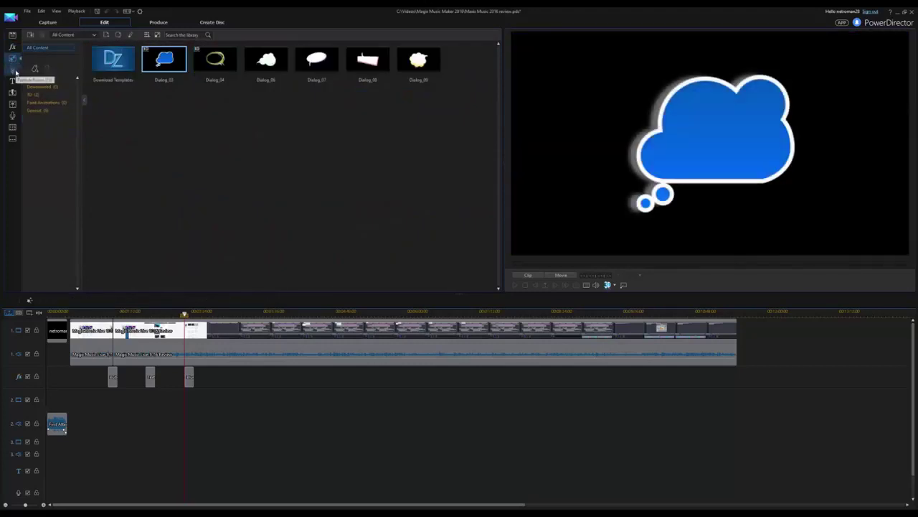
click(12, 69)
click(12, 82)
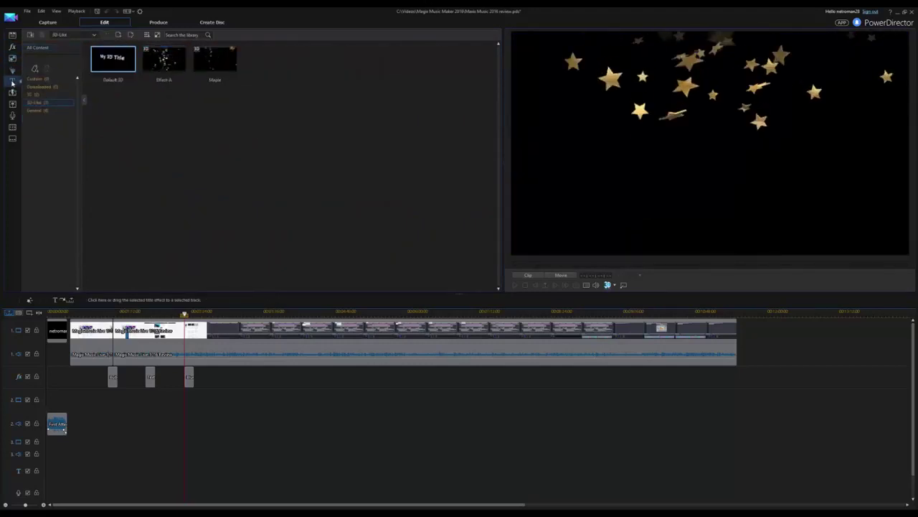
click(12, 93)
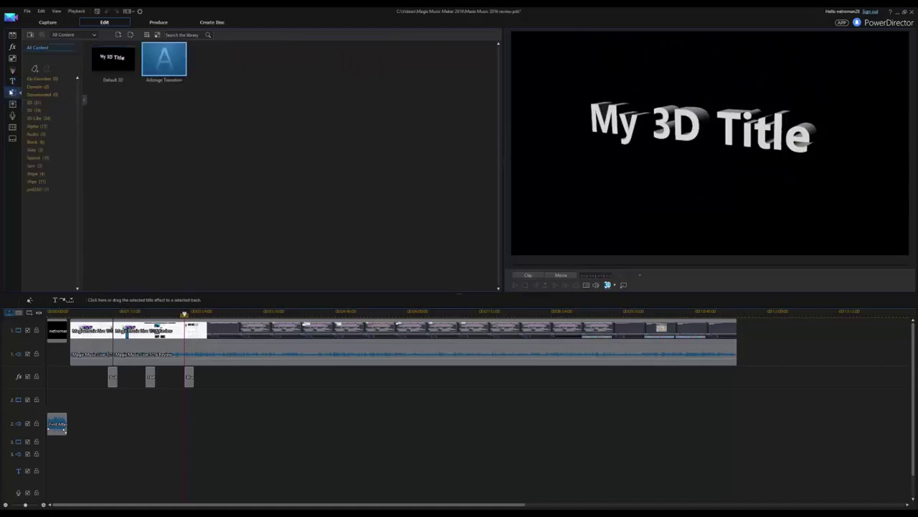
click(12, 104)
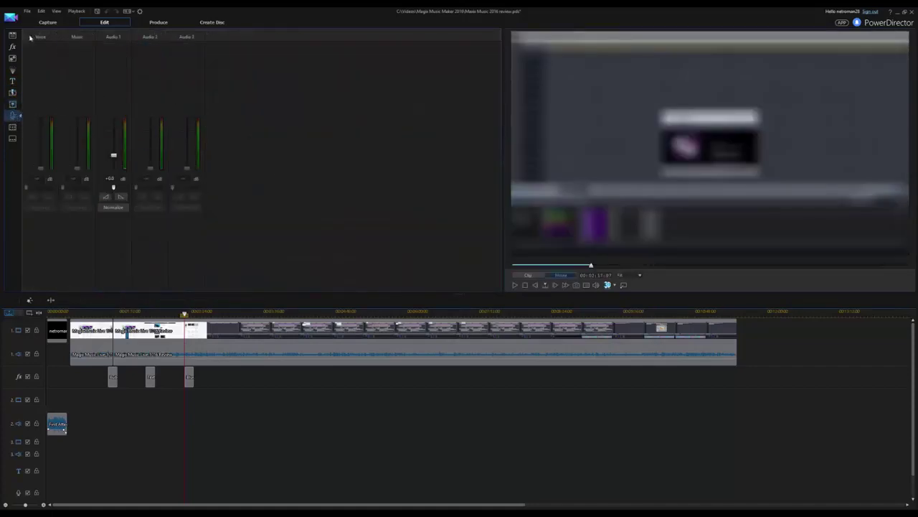
click(14, 115)
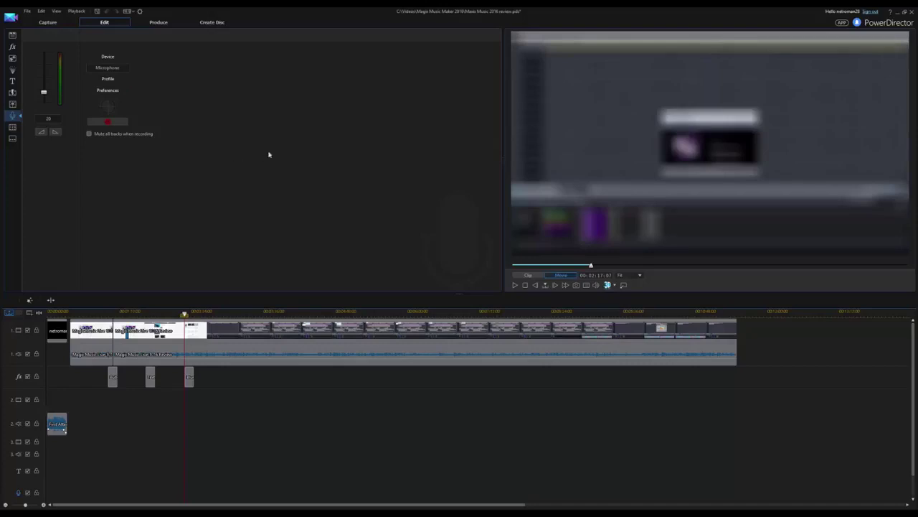
click(161, 23)
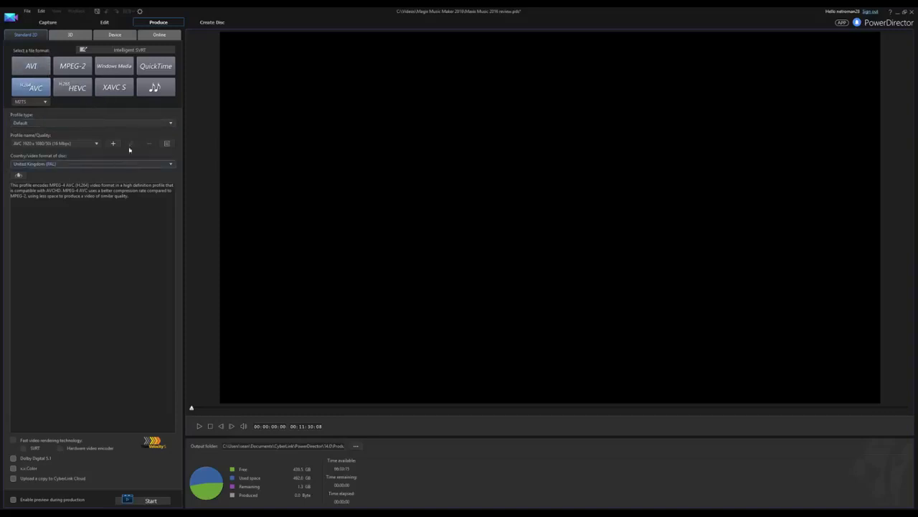
Step: Review the AVC profile and country lists, keeping United Kingdom (PAL) unchanged
click(87, 142)
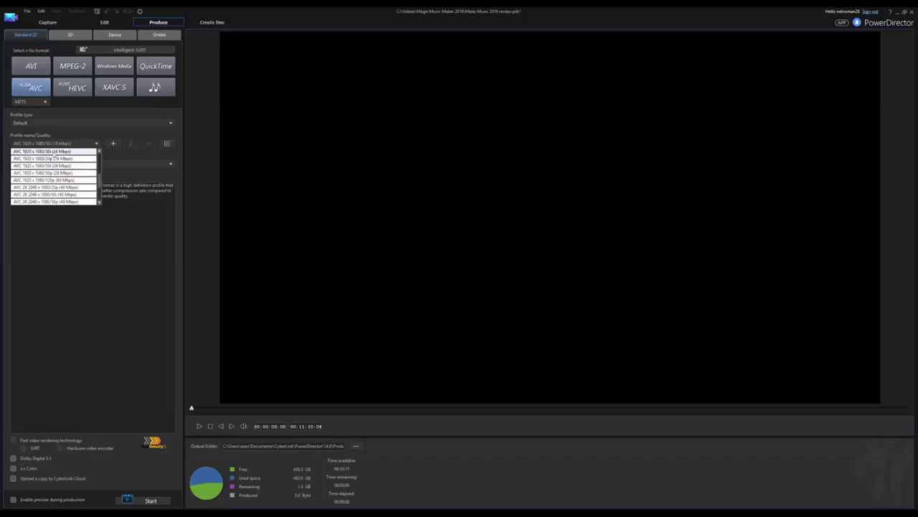
click(92, 252)
click(82, 166)
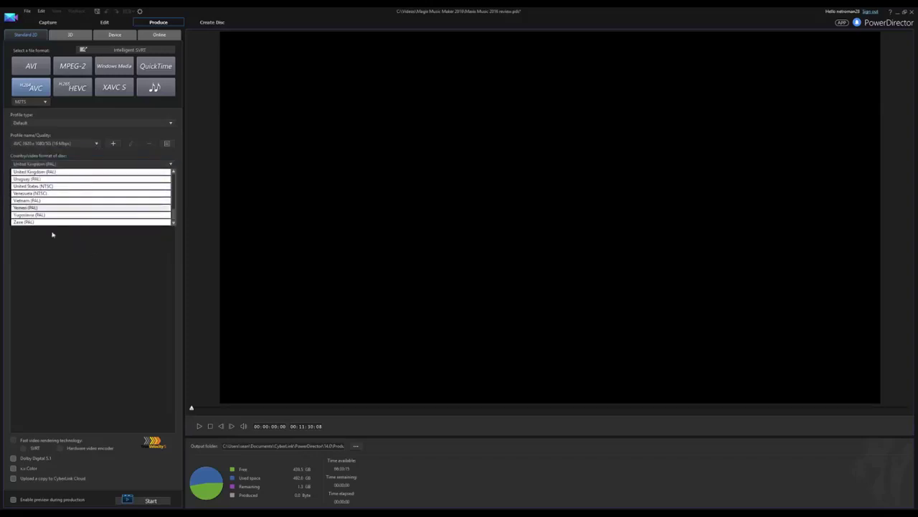
click(69, 294)
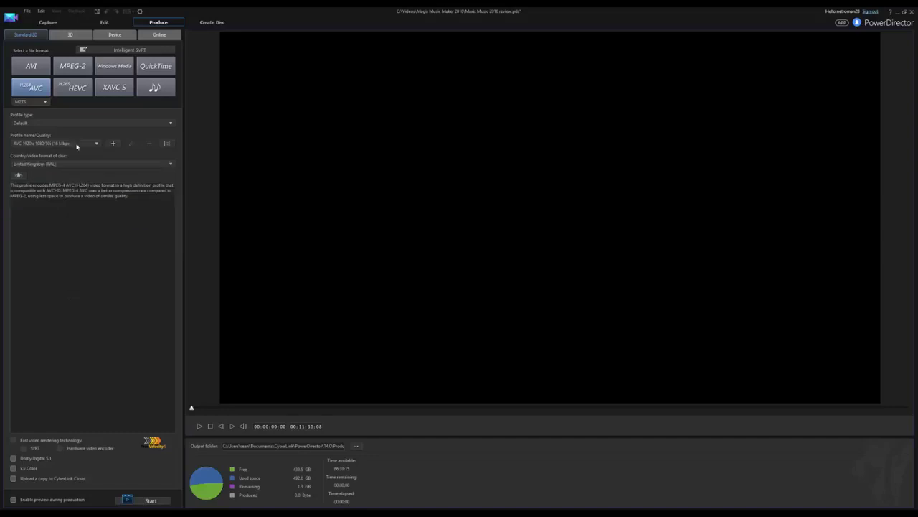
Step: Set the AVC output container to MP4, leaving the output folder as it is
click(45, 101)
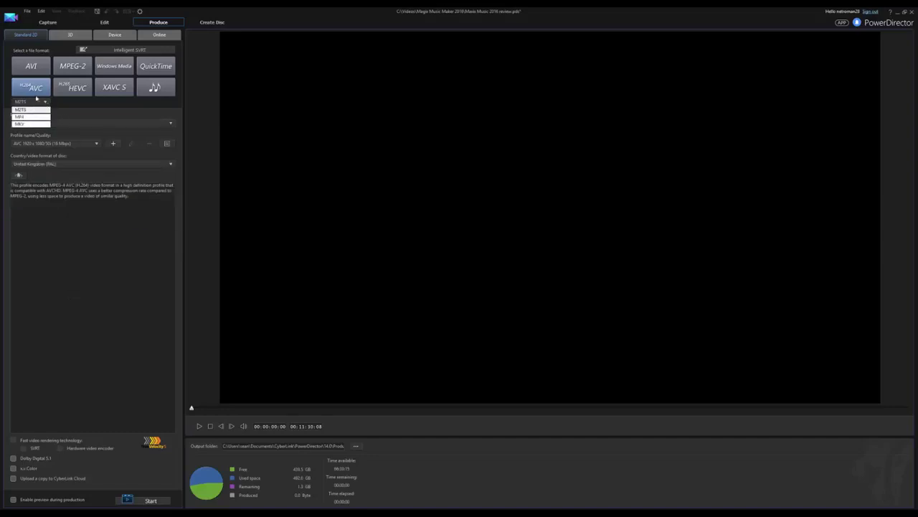
click(21, 116)
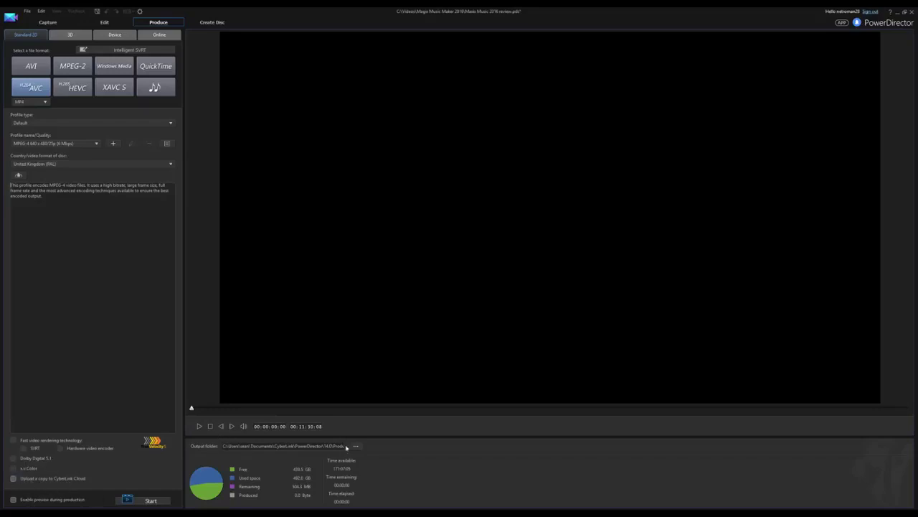
click(356, 446)
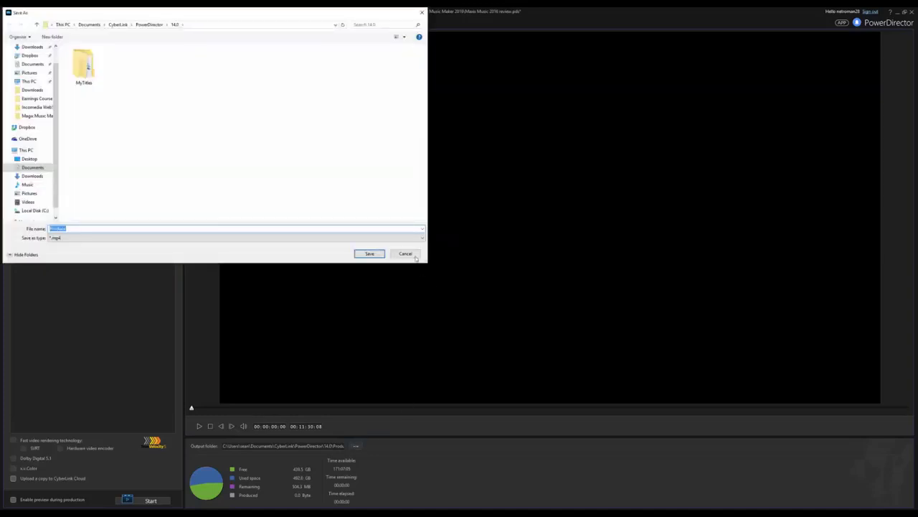
click(409, 255)
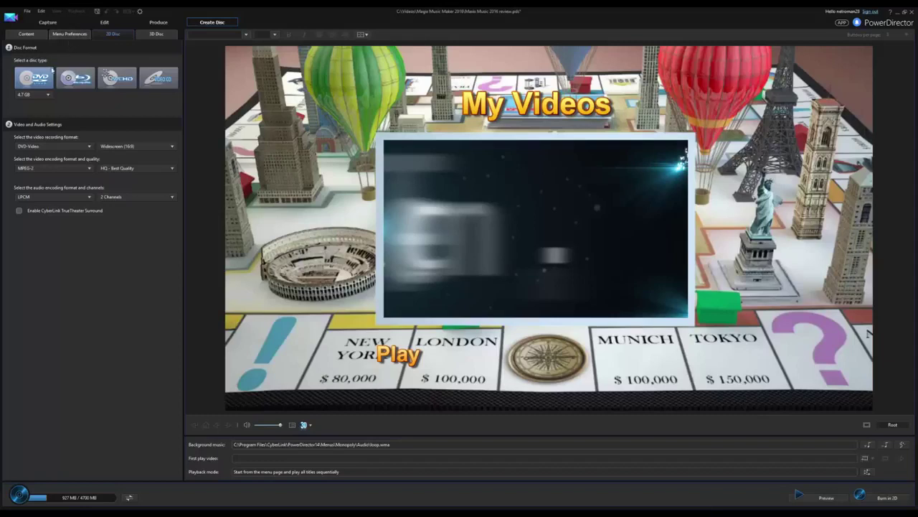
Step: Set the disc type to AVCHD, accept the widescreen warning, and return to the Edit workspace
click(117, 78)
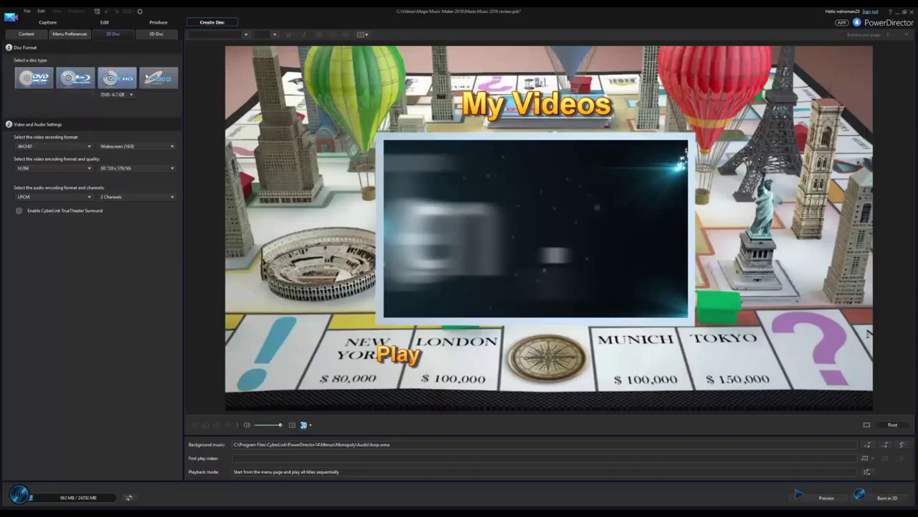
click(143, 85)
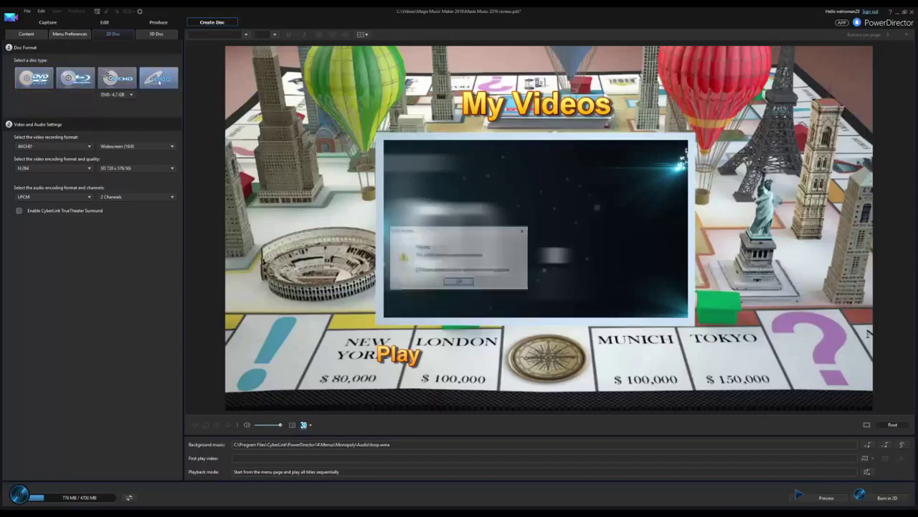
click(472, 282)
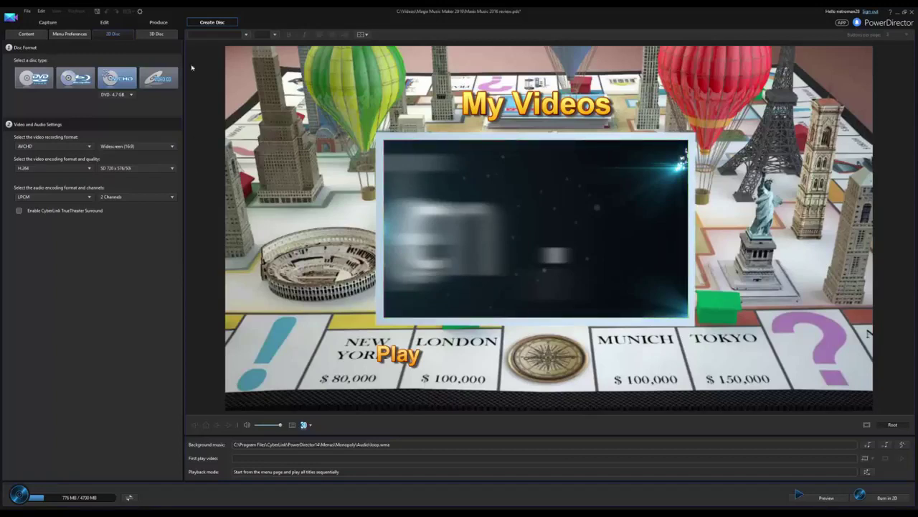
click(104, 23)
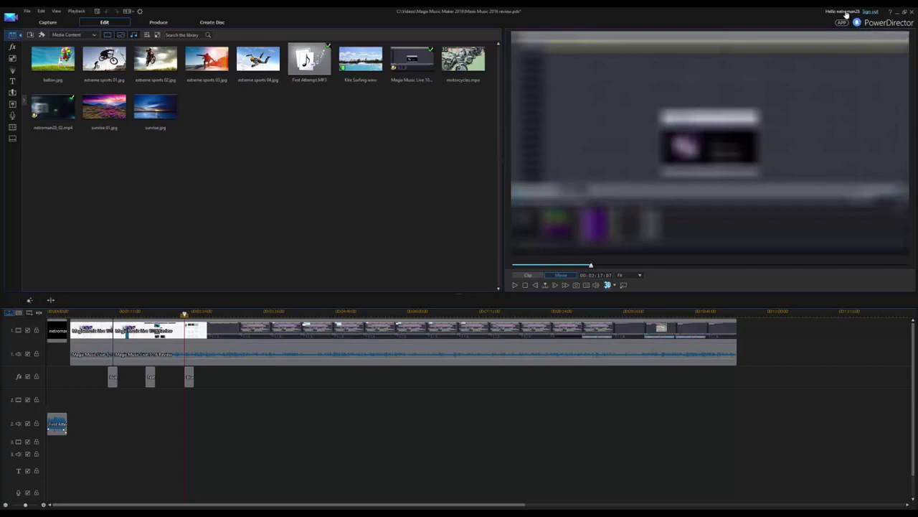
click(845, 12)
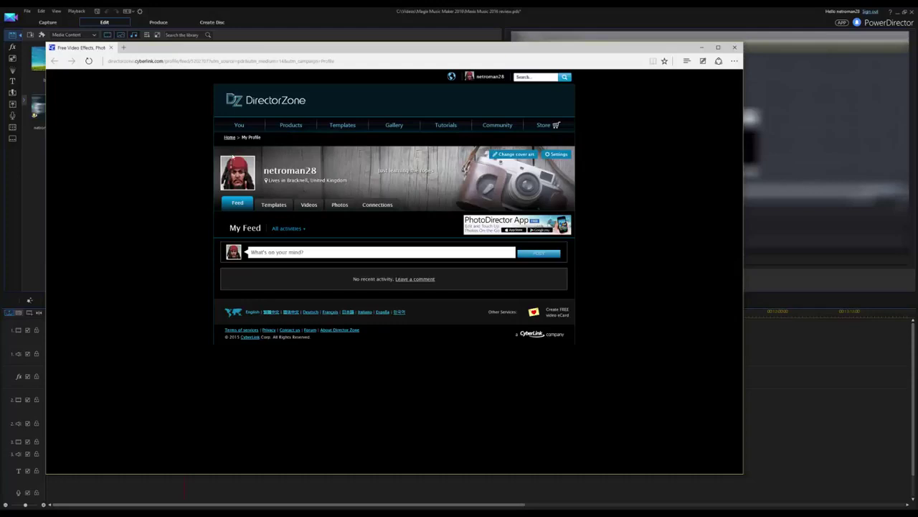
Step: Browse DirectorZone's Particles template gallery, then close the browser to return to PowerDirector
mouse_move(347, 130)
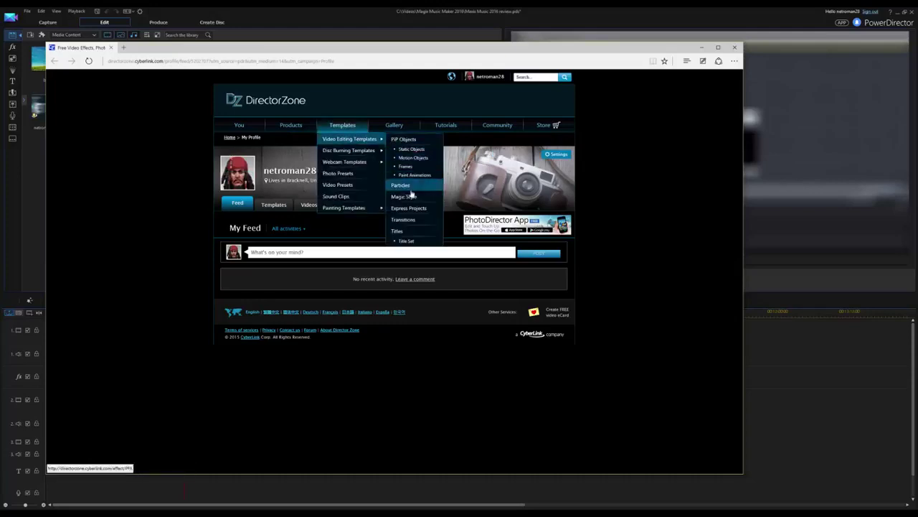
click(406, 240)
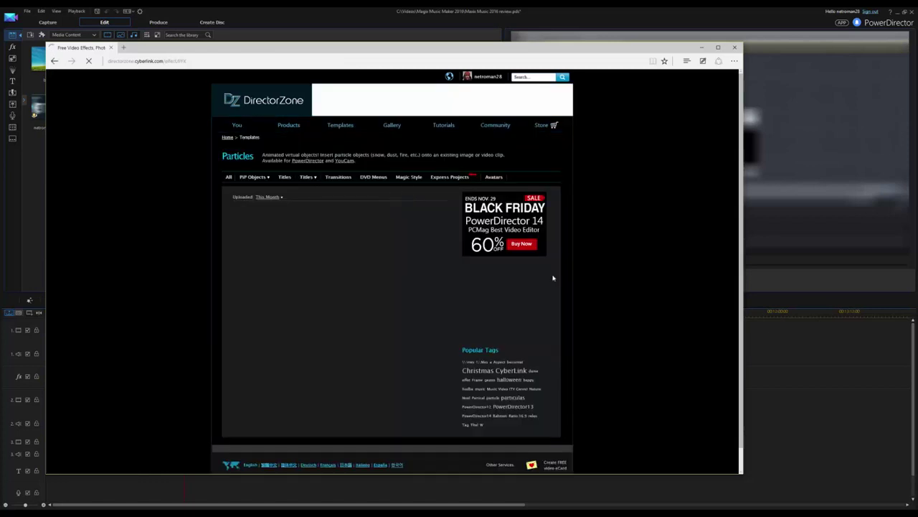
scroll(553, 263, down, 1)
scroll(531, 256, down, 10)
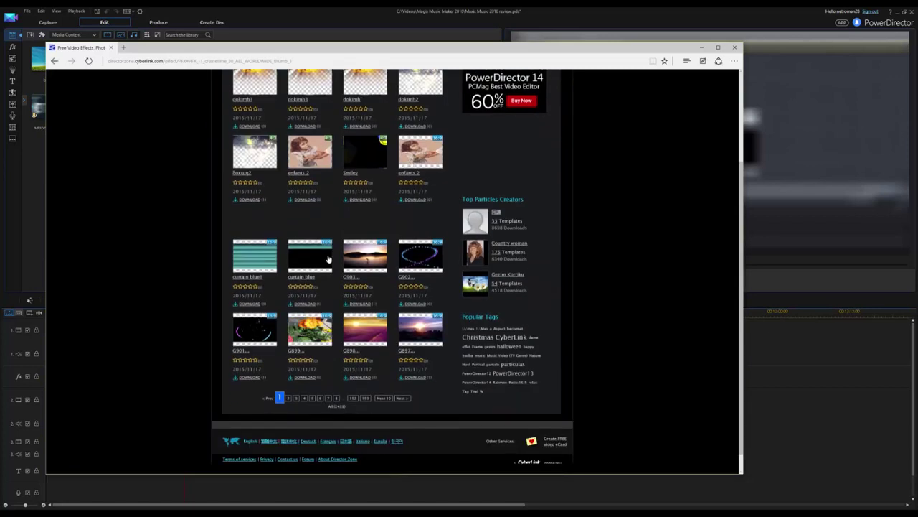
scroll(329, 259, up, 10)
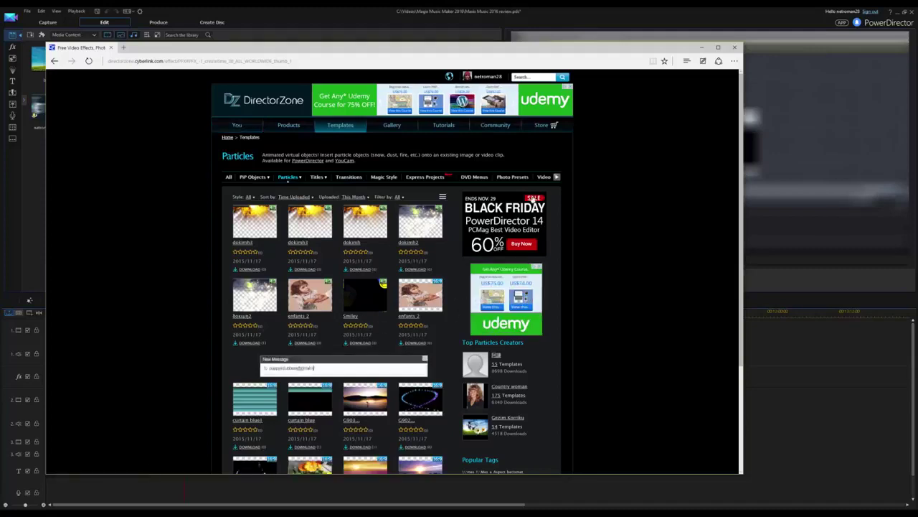
click(733, 48)
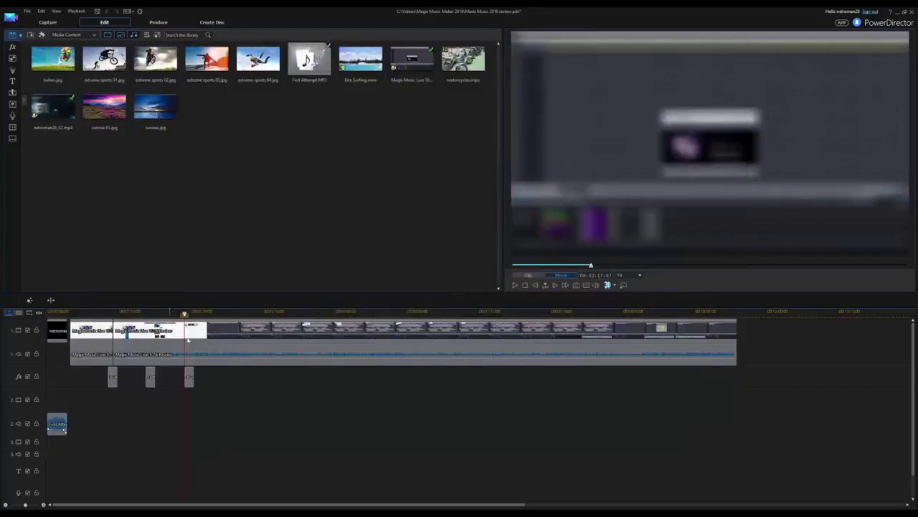
Step: Split the main video clip at two nearby points and bring up removal options for the middle piece
drag(186, 314, 245, 316)
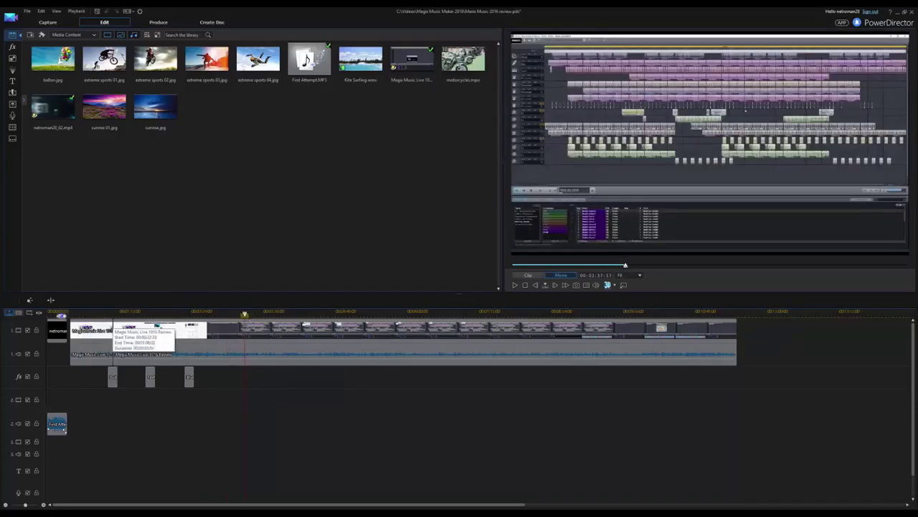
click(50, 300)
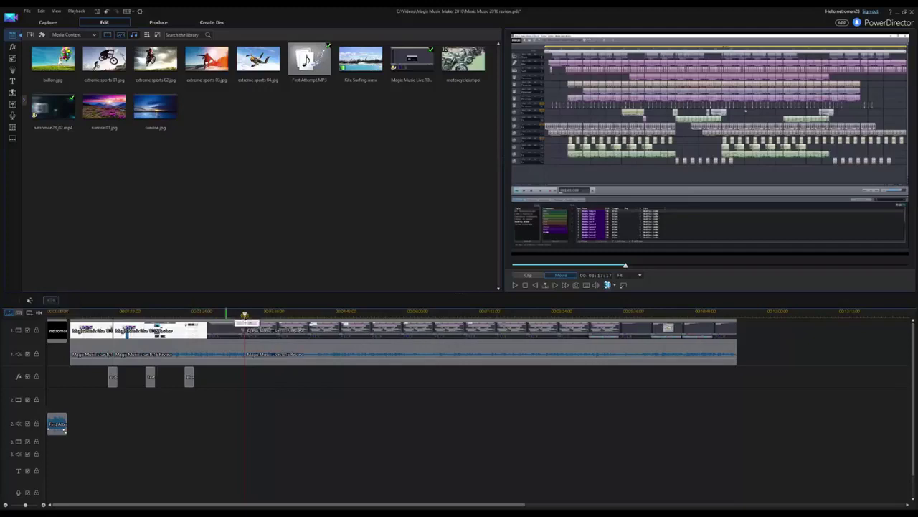
drag(244, 315, 275, 317)
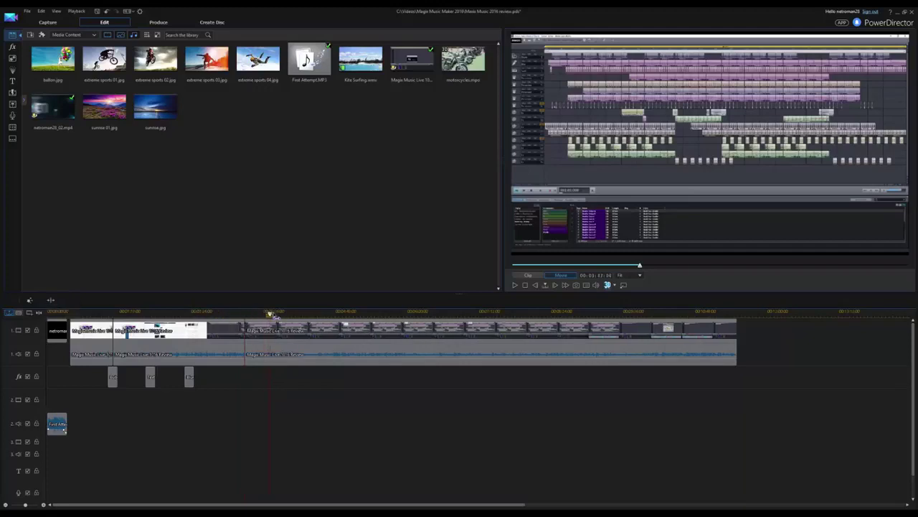
click(50, 300)
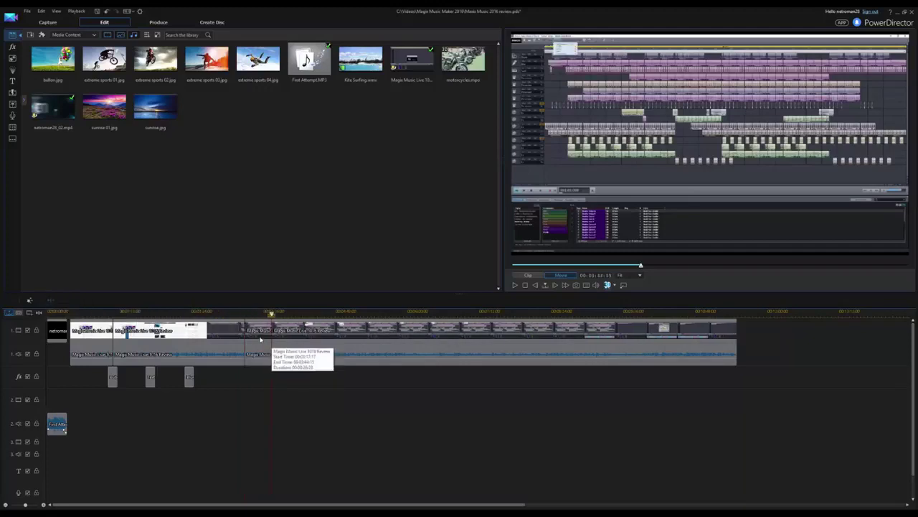
click(260, 339)
key(Delete)
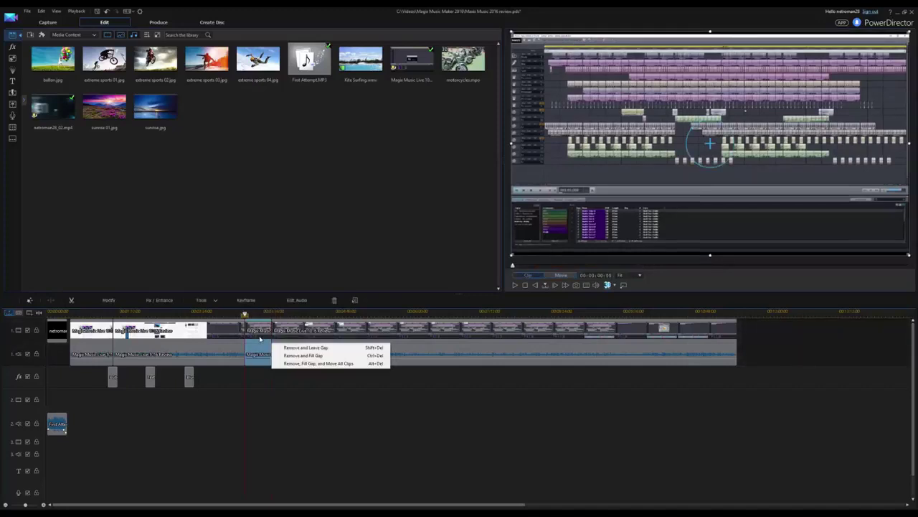
Step: Remove the short clip leaving a gap, then extend the preceding review clip to fill it
click(306, 347)
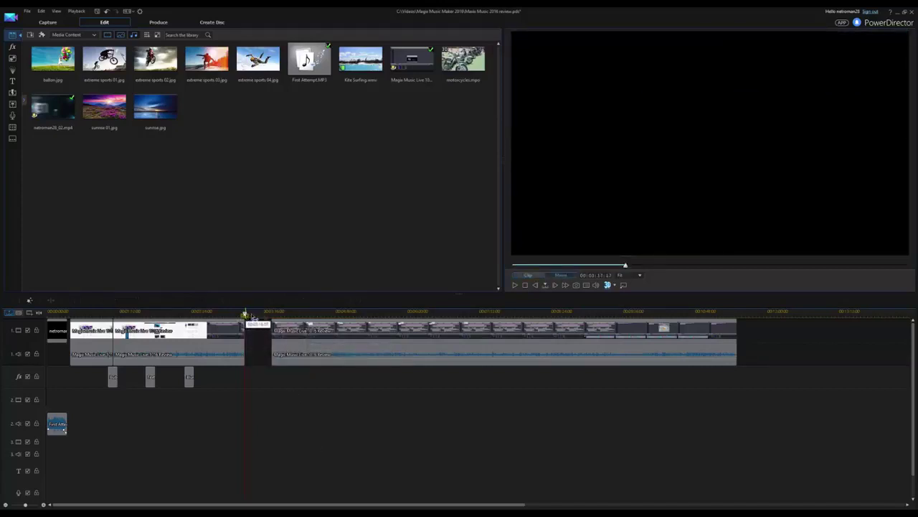
drag(245, 316, 307, 316)
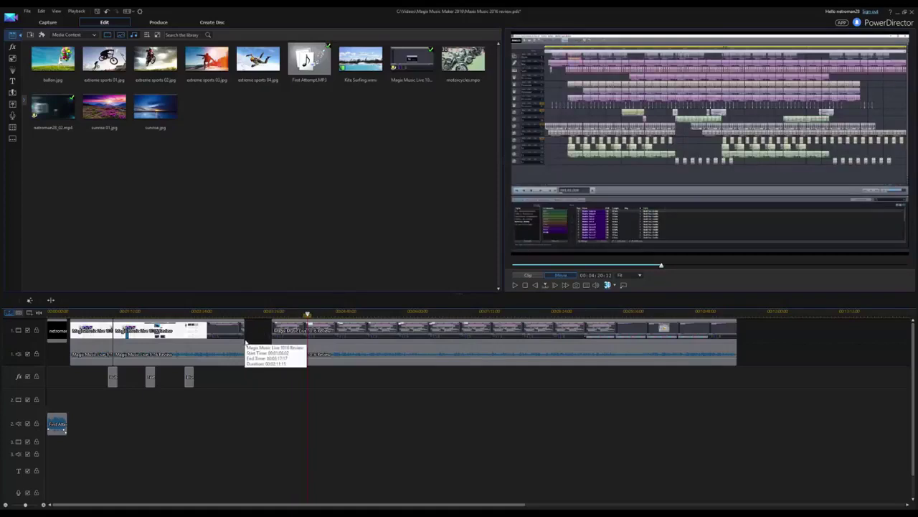
click(243, 343)
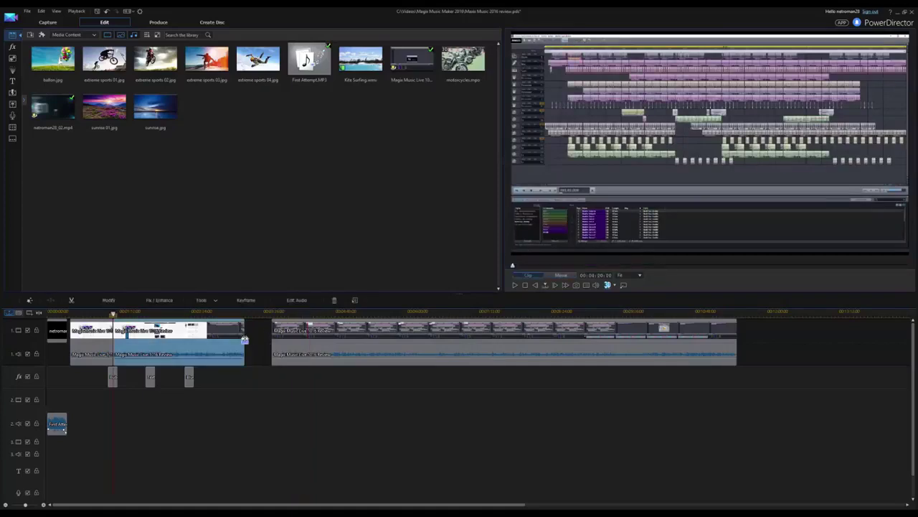
click(244, 340)
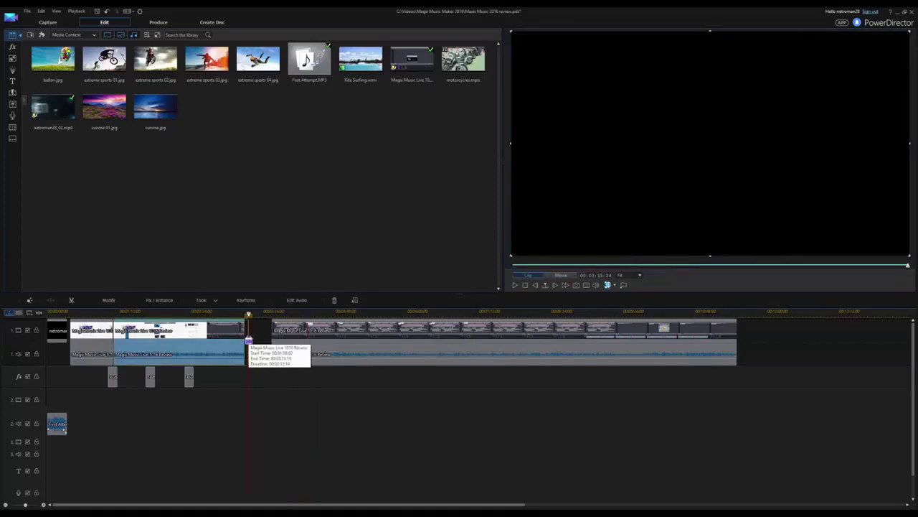
drag(248, 340, 271, 339)
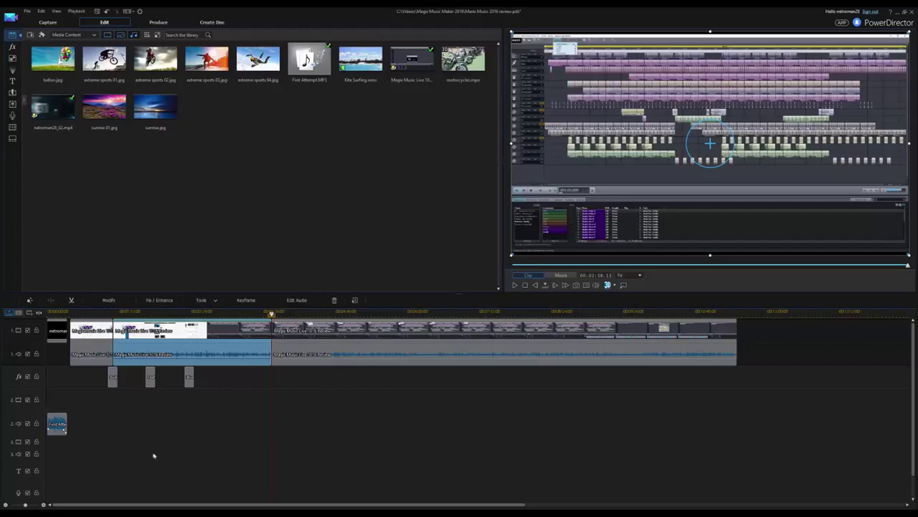
Step: Zoom the timeline in twice, scroll to the project start, and select the First Attempt audio clip
click(43, 505)
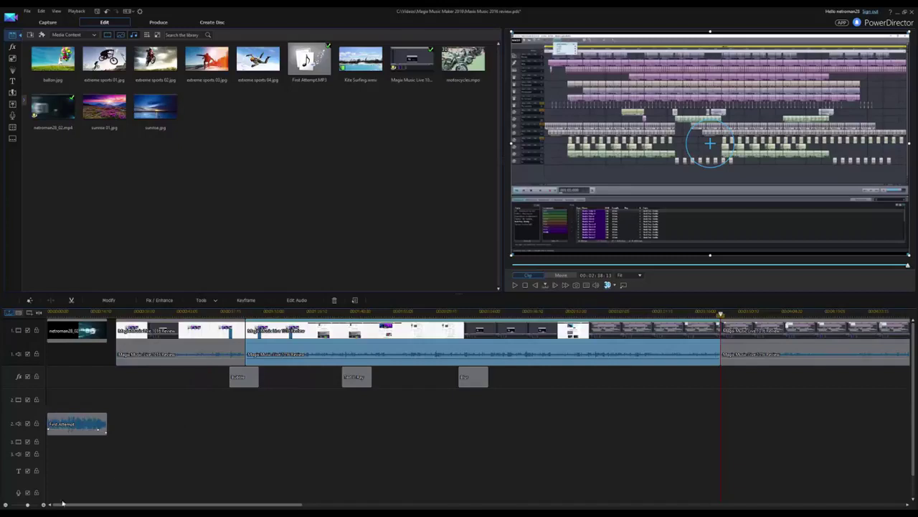
click(45, 505)
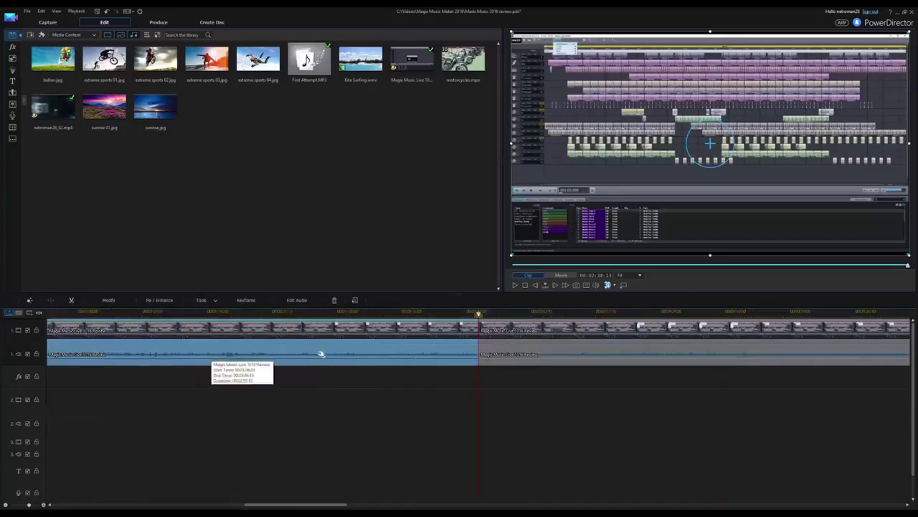
click(479, 315)
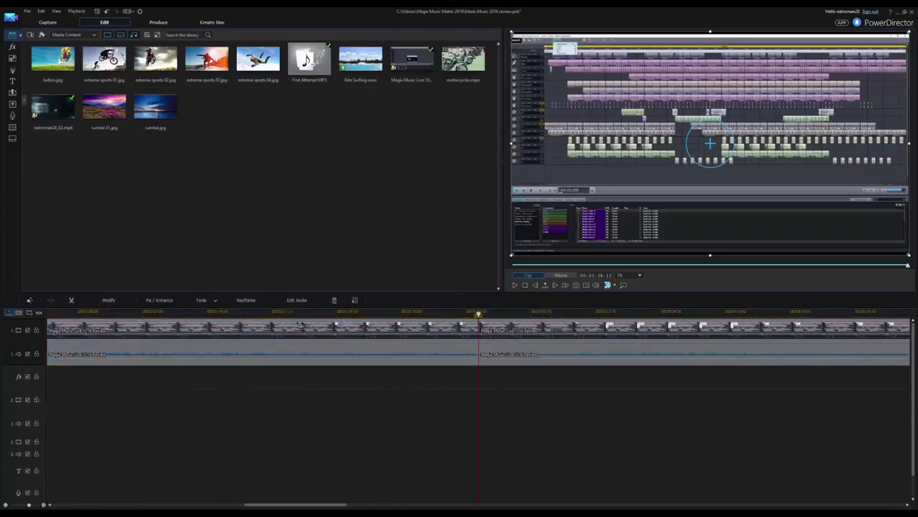
click(59, 507)
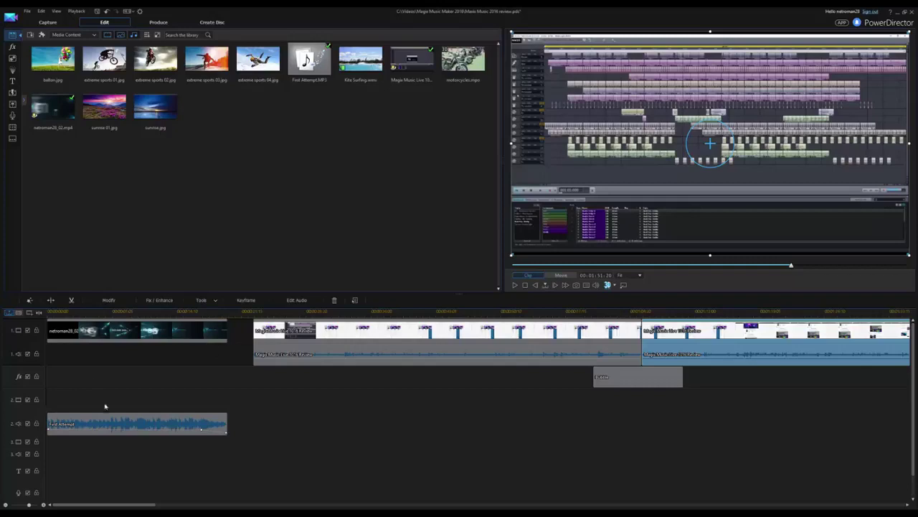
click(154, 422)
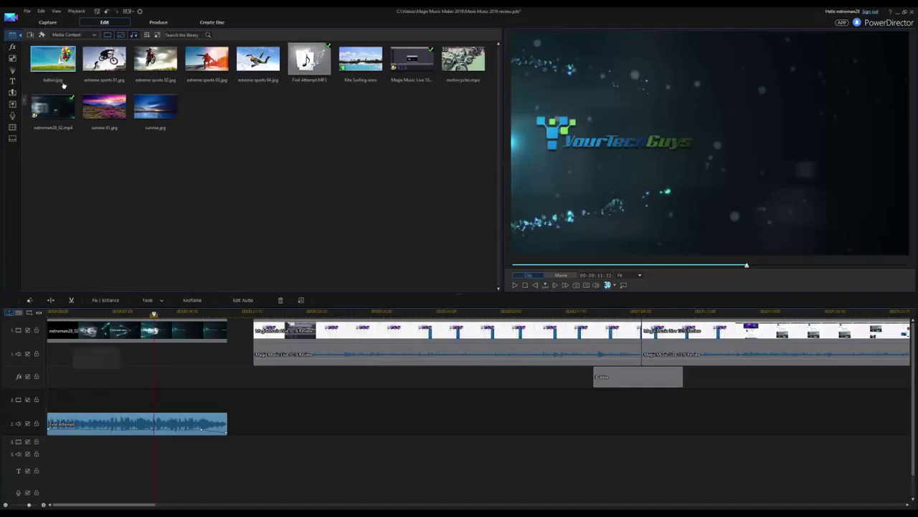
click(14, 116)
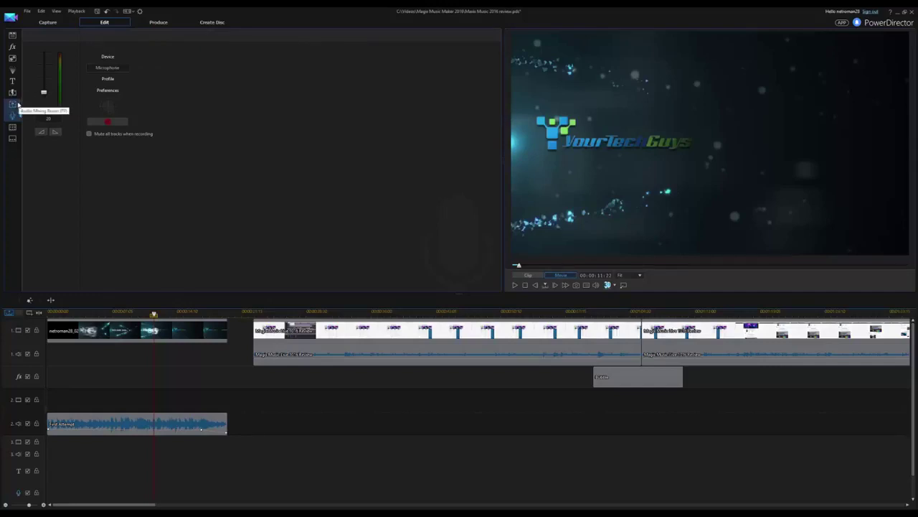
click(14, 104)
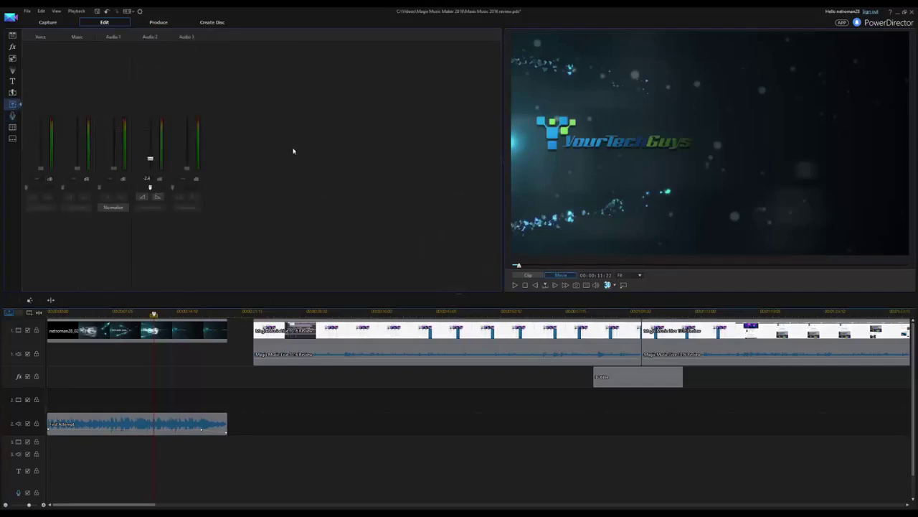
click(103, 421)
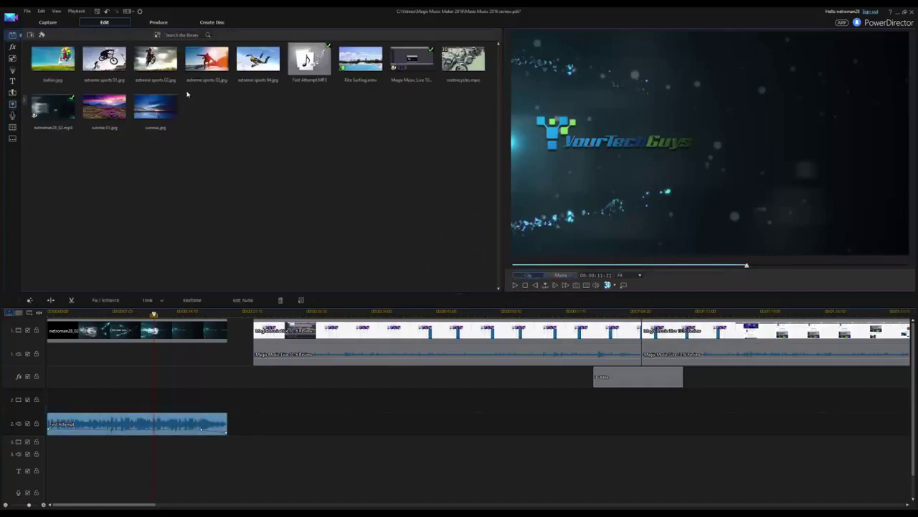
key(alt+t)
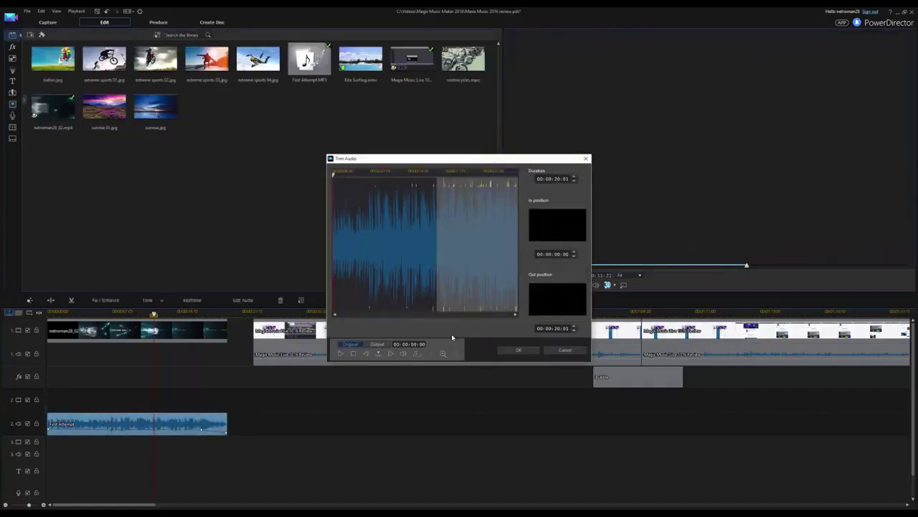
click(585, 158)
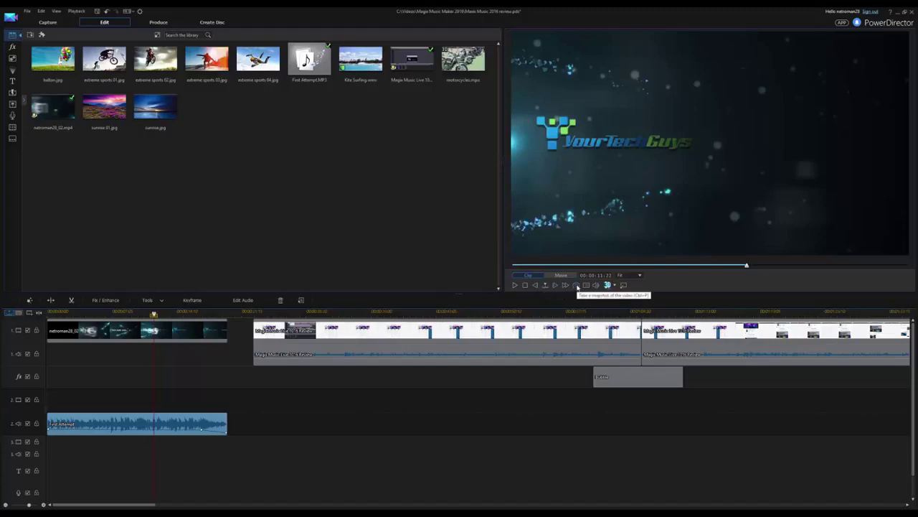
click(614, 286)
click(646, 299)
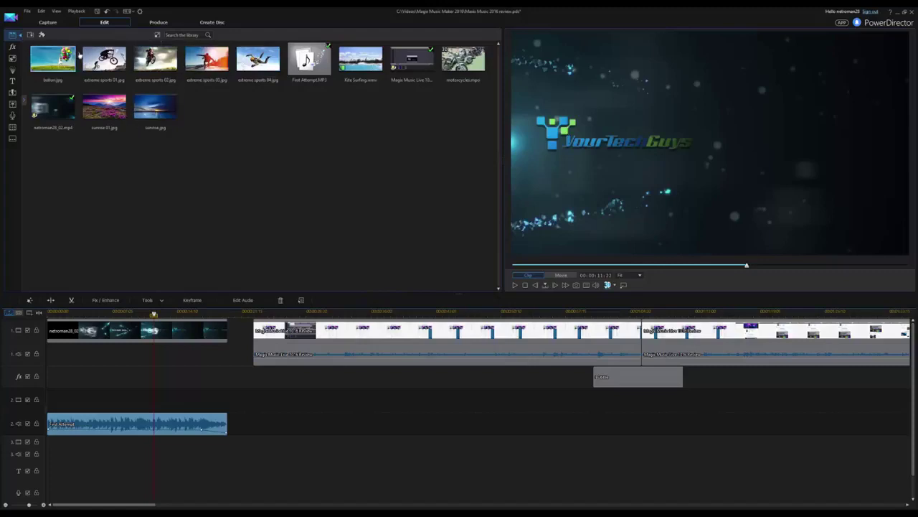
click(188, 35)
click(42, 35)
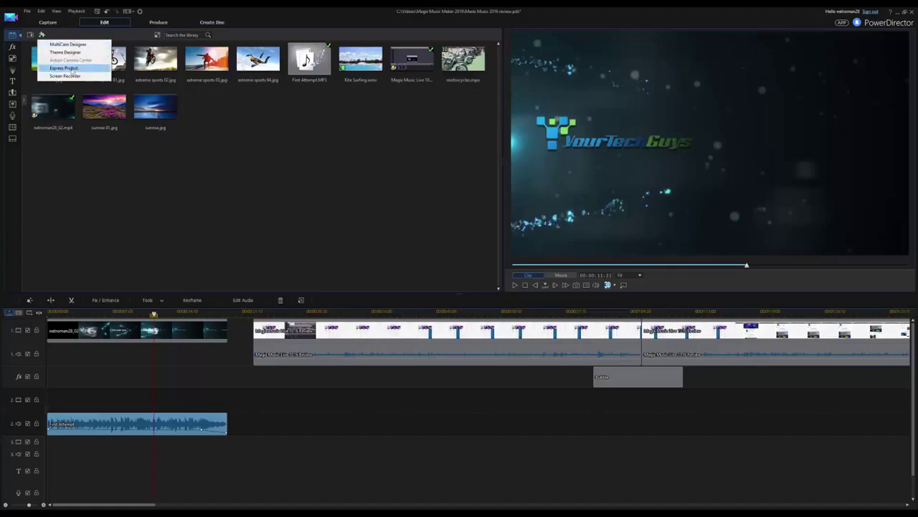
click(294, 251)
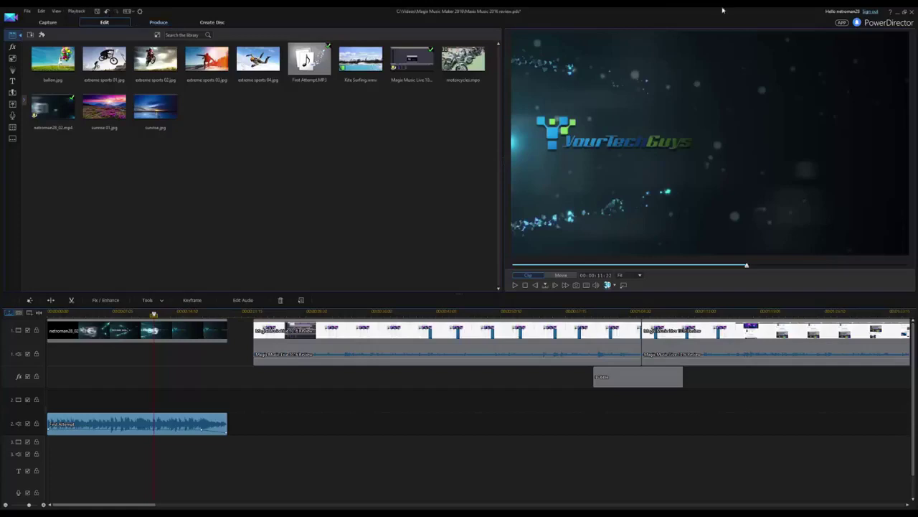
Step: View the File preferences without saving, and check the aspect ratio stays 16:9
click(140, 12)
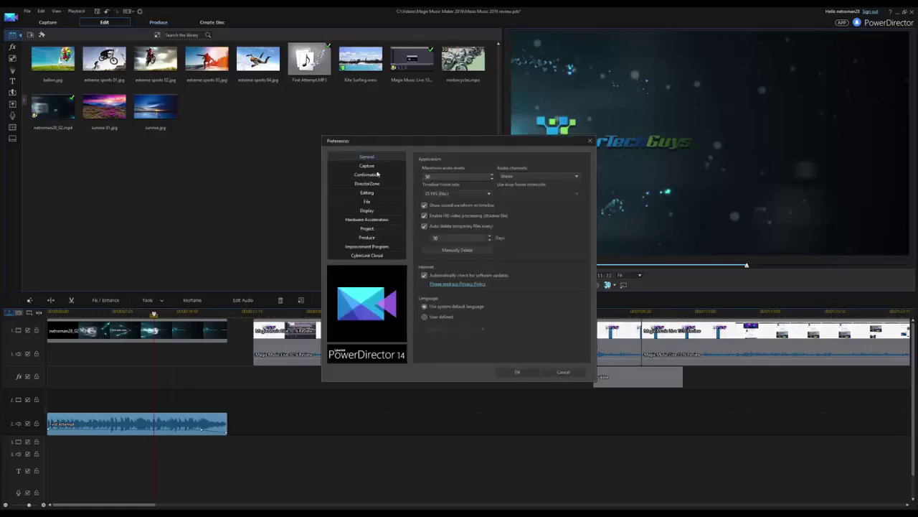
click(366, 202)
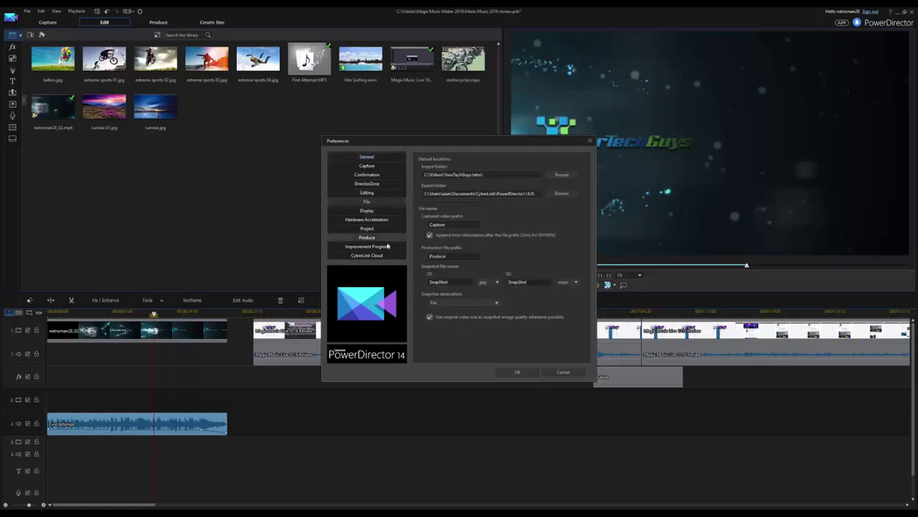
click(562, 371)
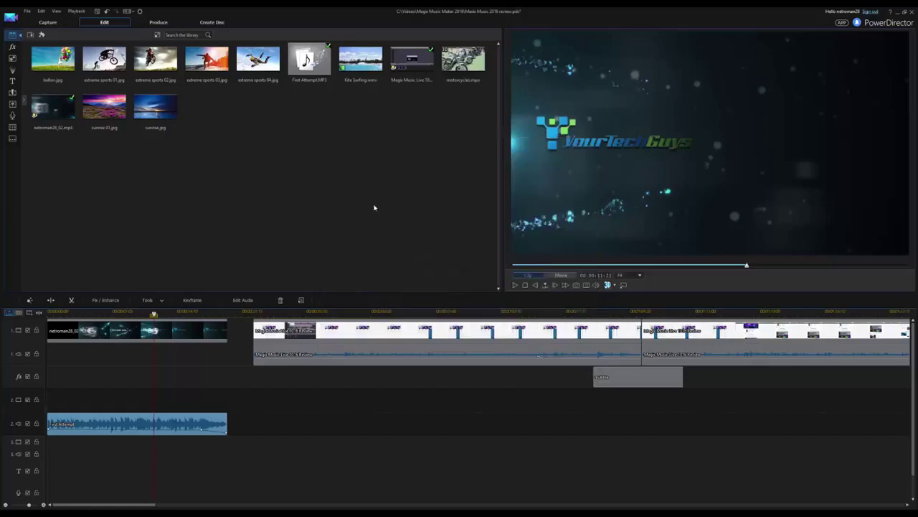
click(133, 12)
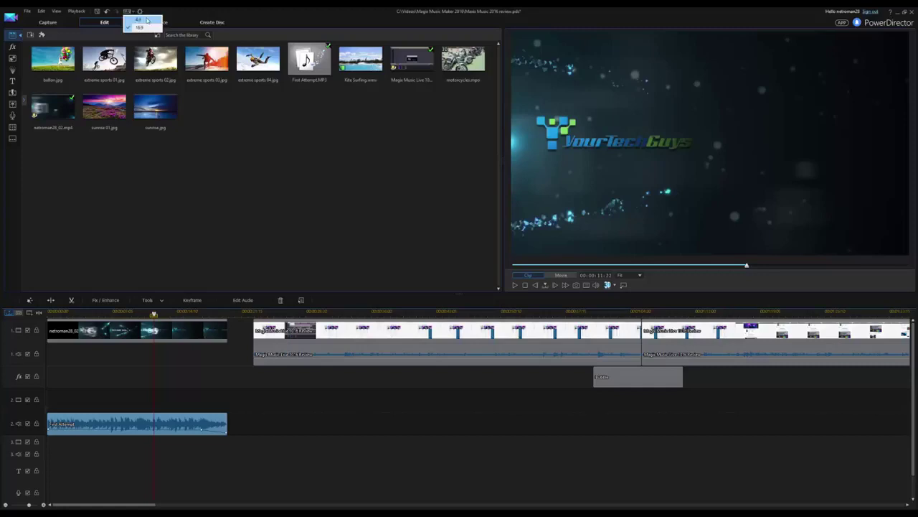
click(143, 30)
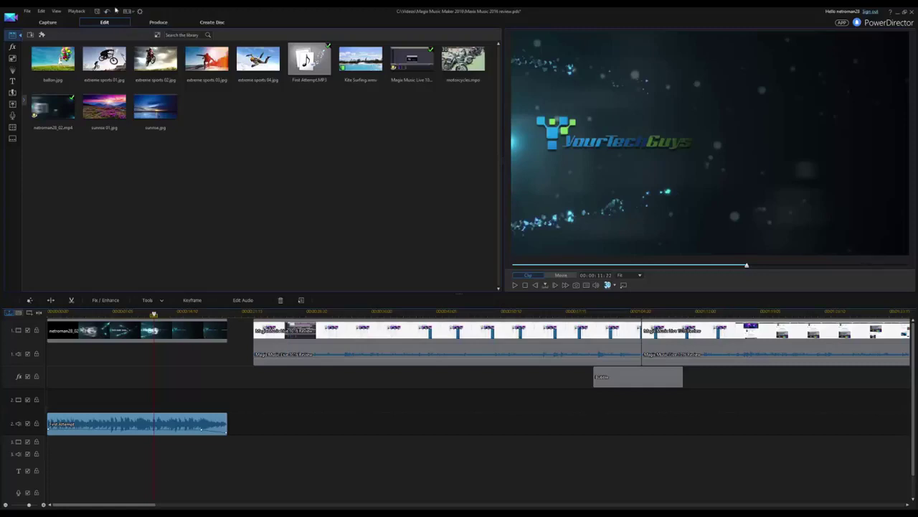
Step: Browse the File and Edit menus, then show the PiP object templates in the library
click(27, 11)
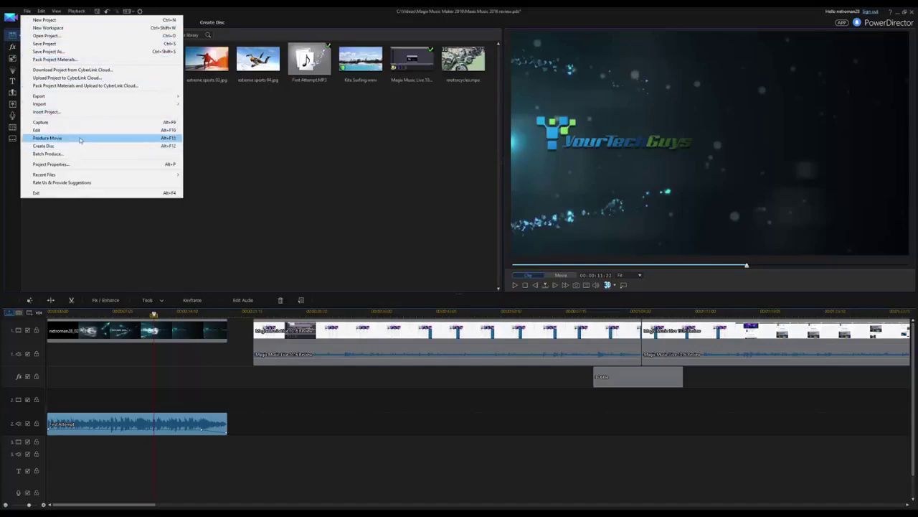
click(41, 11)
click(41, 11)
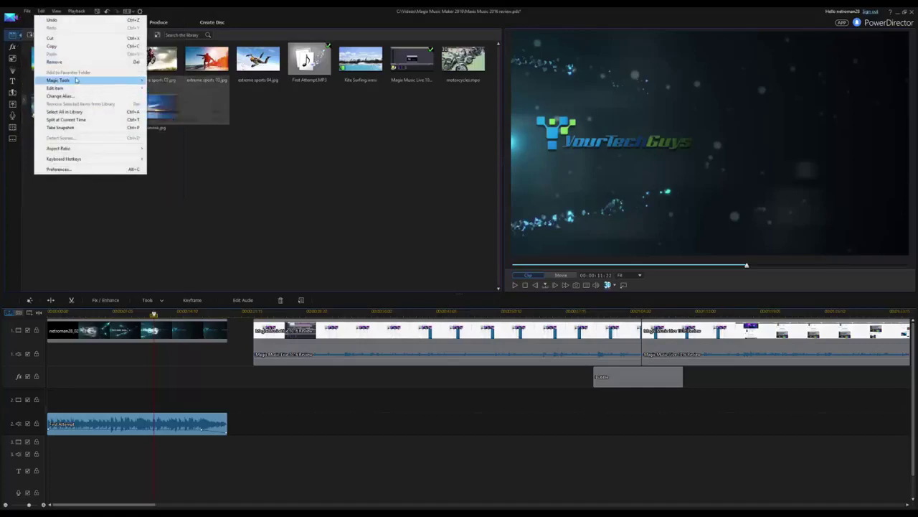
click(90, 234)
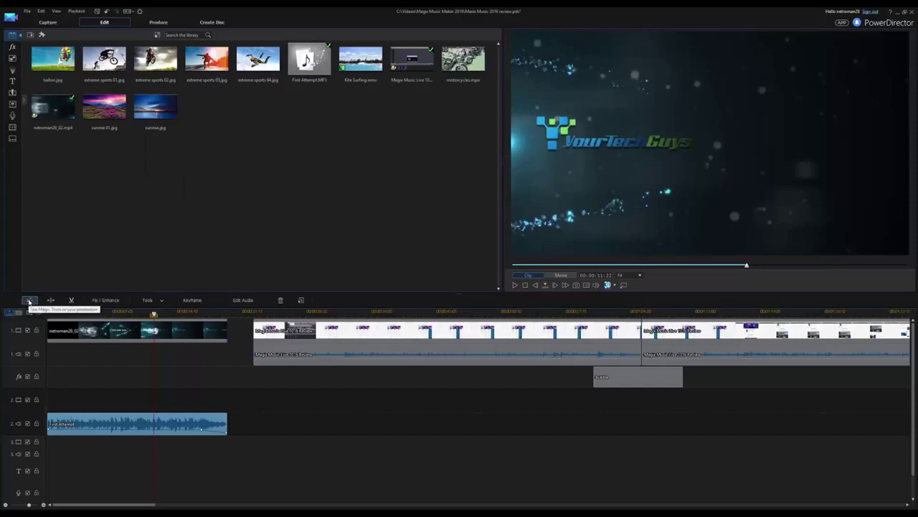
click(40, 11)
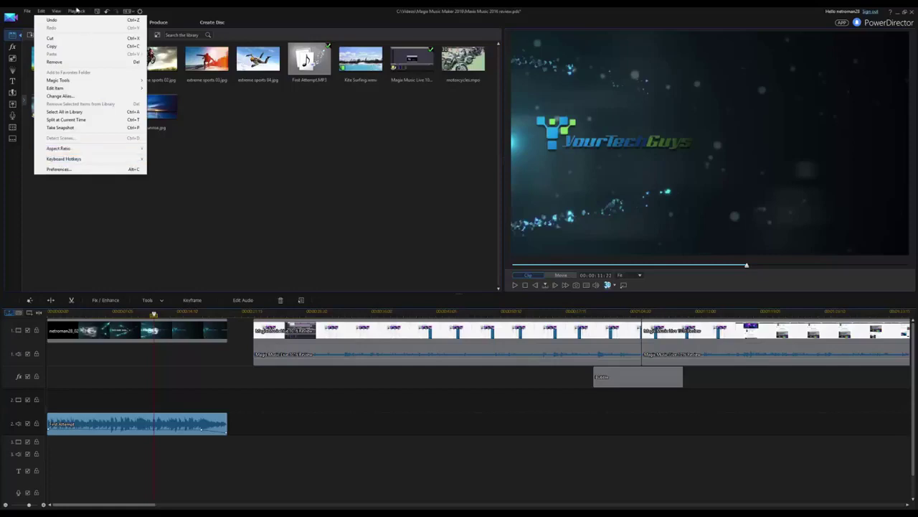
mouse_move(61, 12)
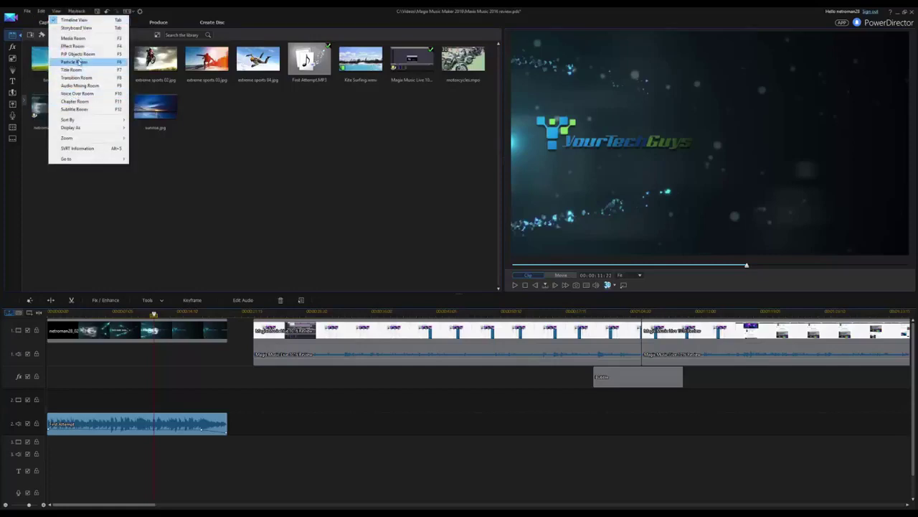
click(77, 55)
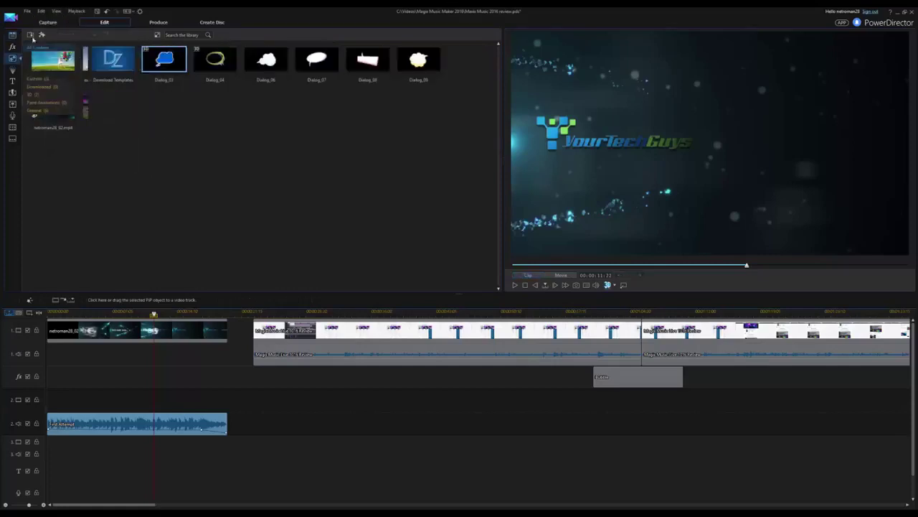
Step: Look through the view and playback menus, close them, and select the review clip on track 1
click(57, 12)
mouse_move(83, 122)
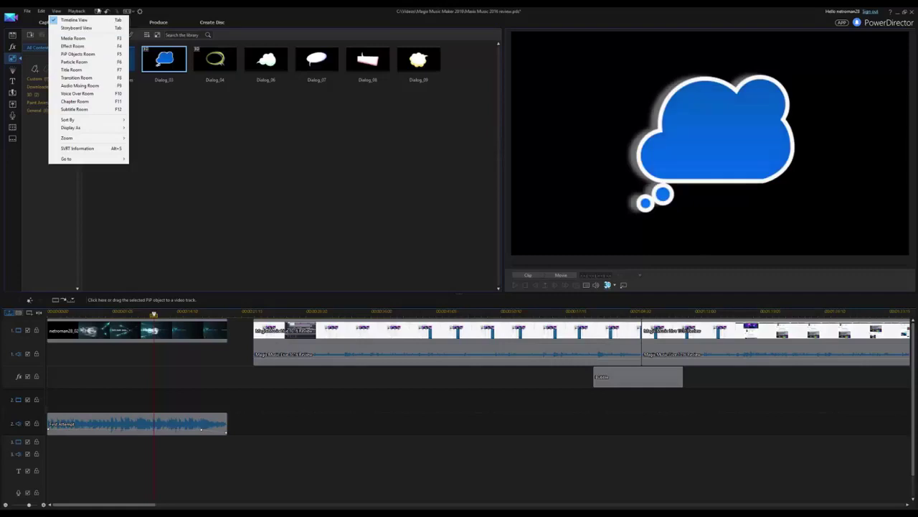
mouse_move(78, 12)
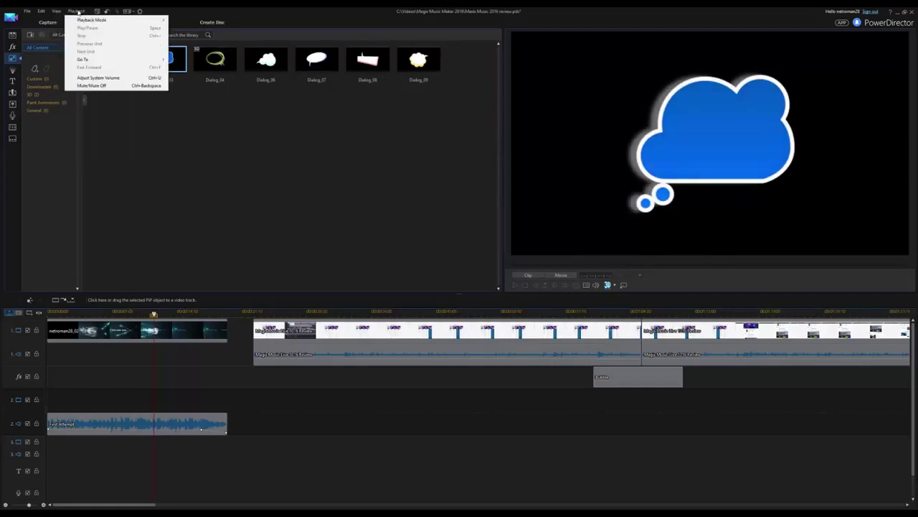
click(137, 150)
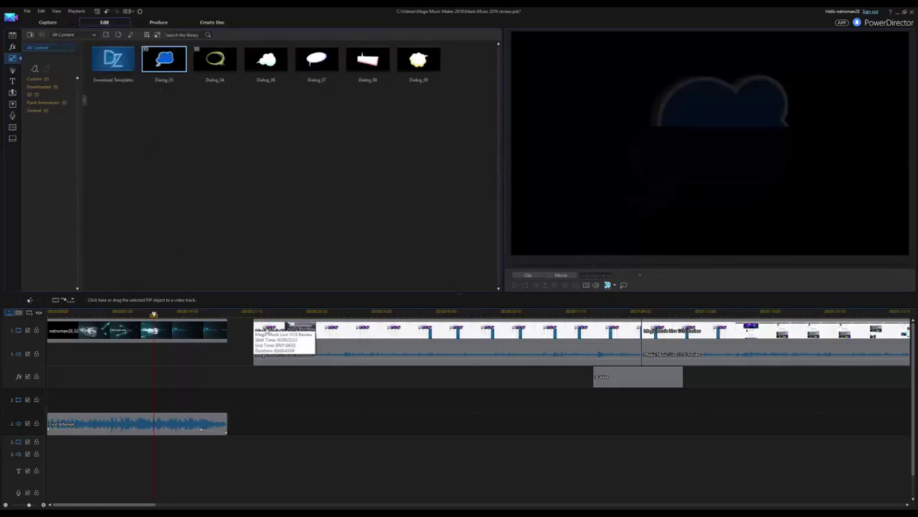
click(287, 337)
Step: Select the review clip on track 1 and open its Fix/Enhance settings
click(13, 34)
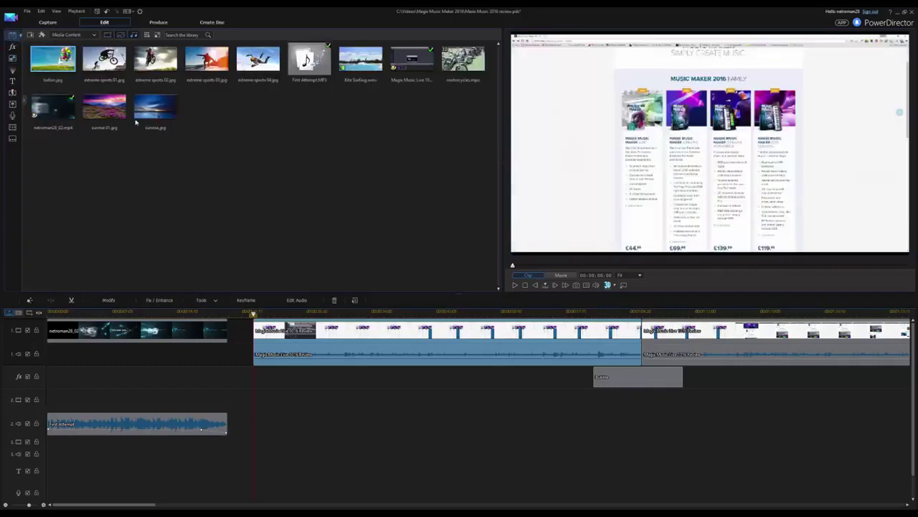
click(119, 250)
click(290, 333)
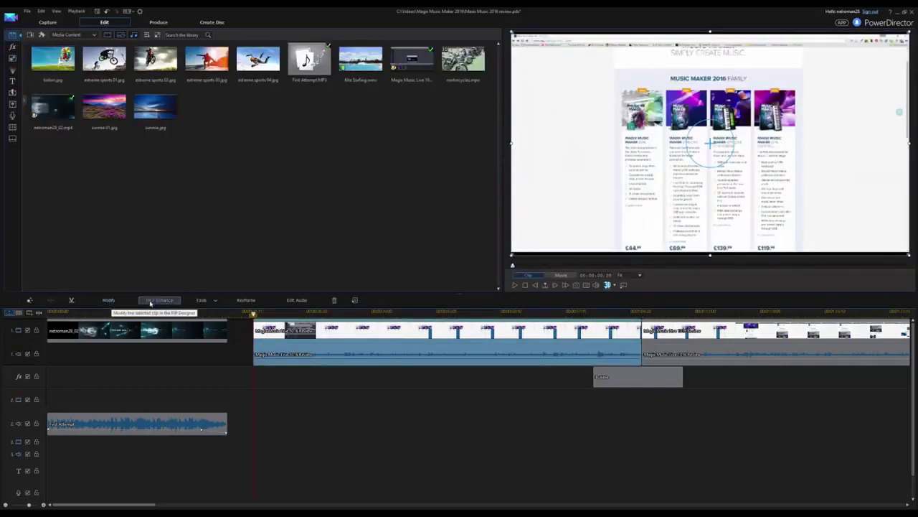
click(159, 302)
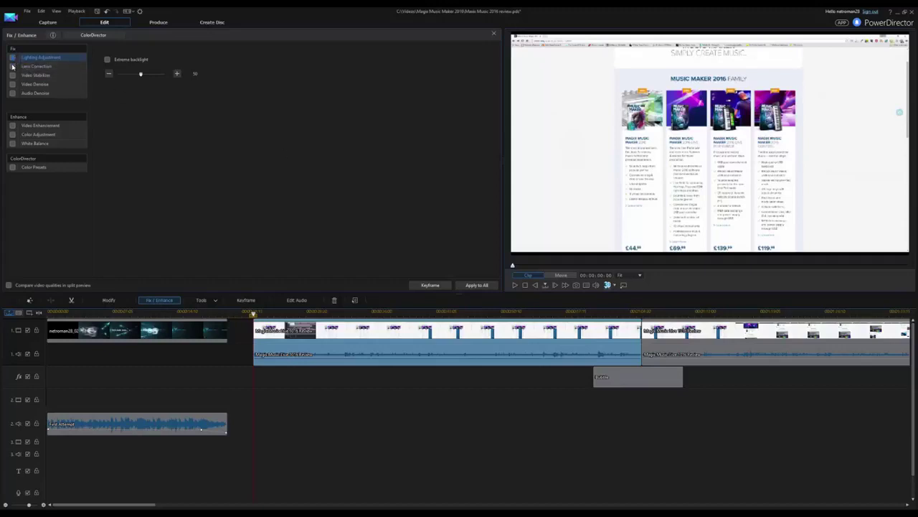
Step: Turn on Lens Correction, cancel the Audio Denoise analysis, and close the Fix/Enhance panel
click(12, 66)
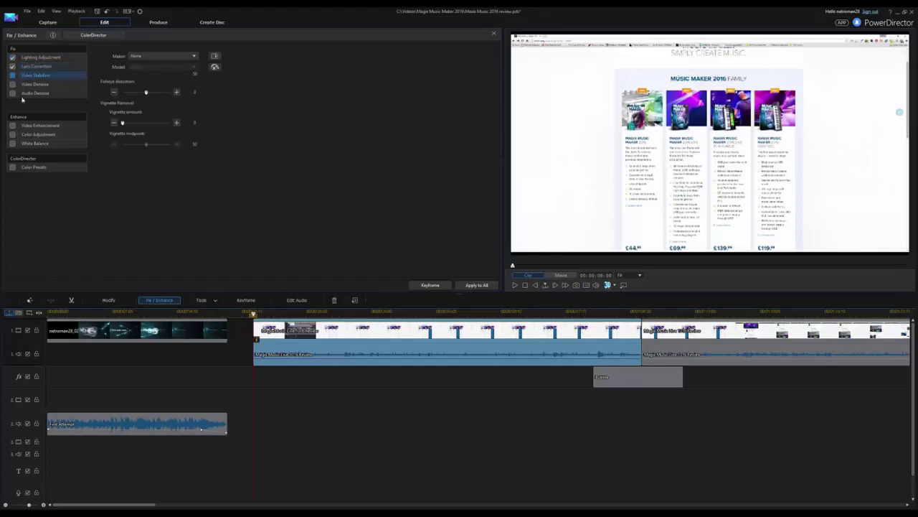
click(68, 94)
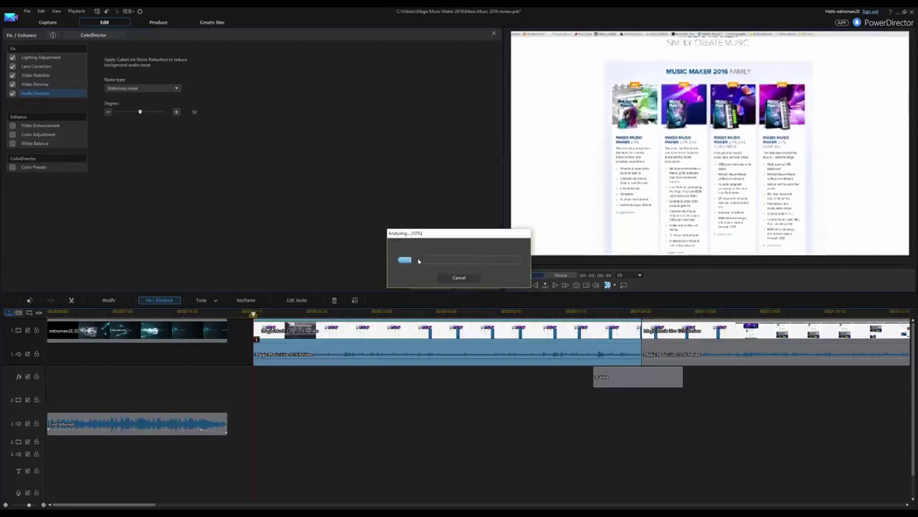
click(459, 277)
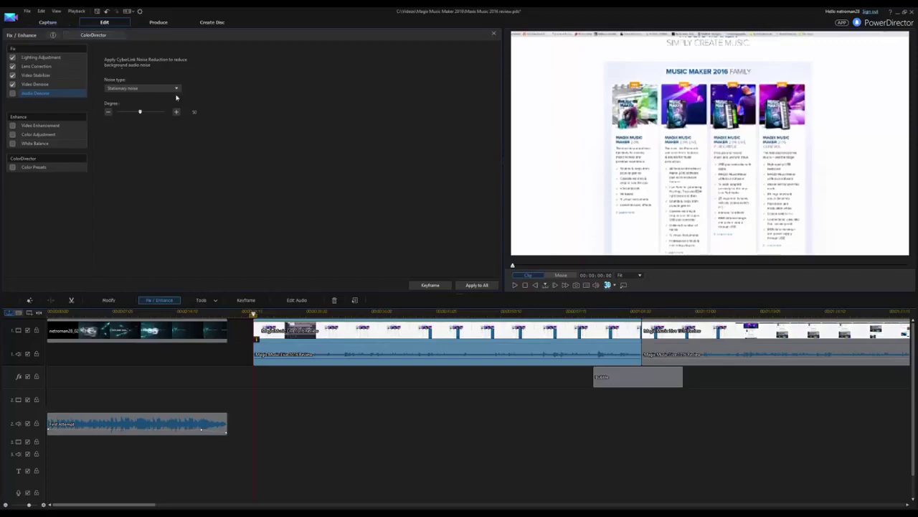
click(491, 35)
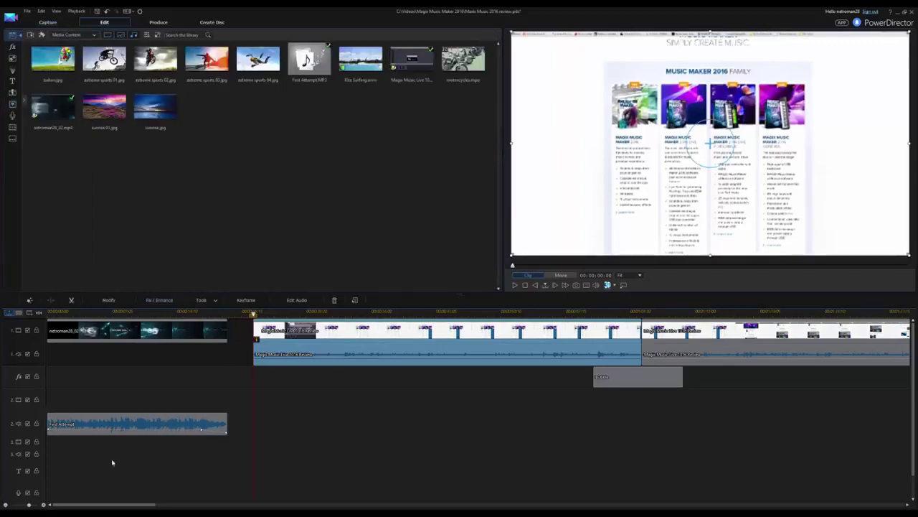
Step: Zoom out the timeline and delete the three old effect clips from the effects track
click(6, 505)
click(6, 505)
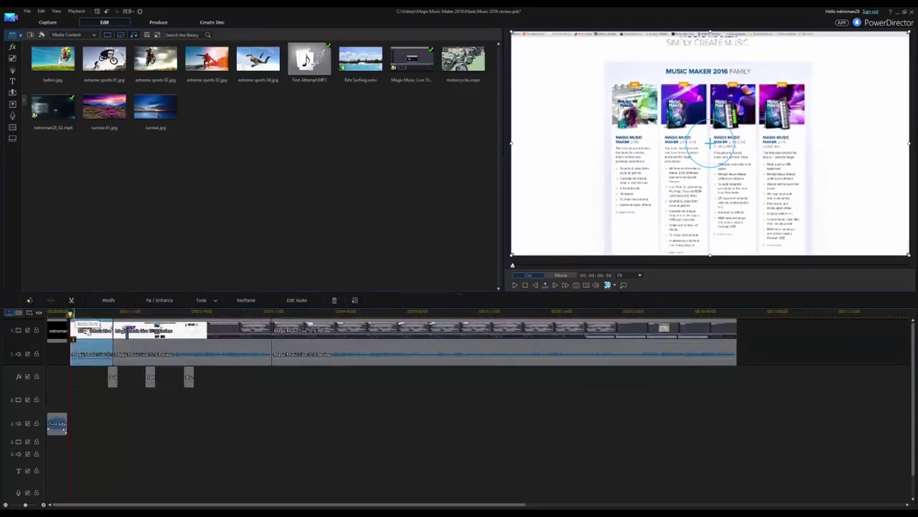
click(112, 377)
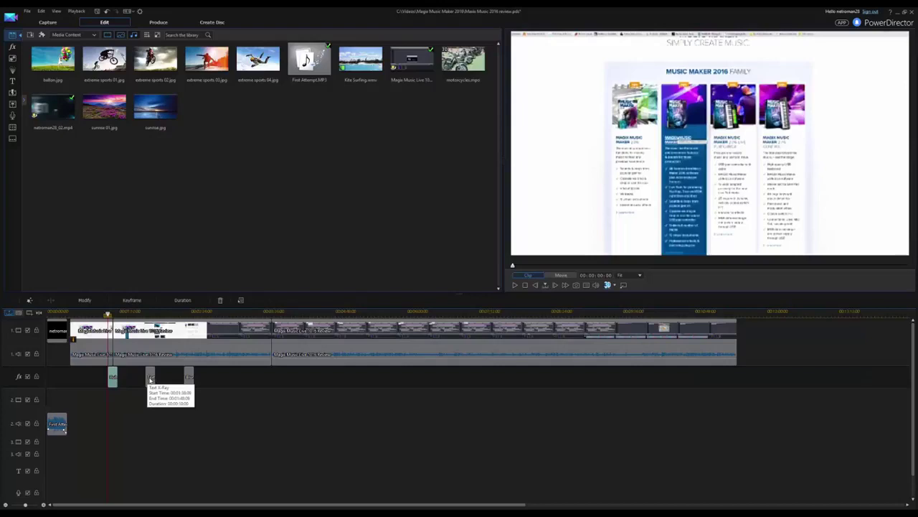
ctrl+click(151, 376)
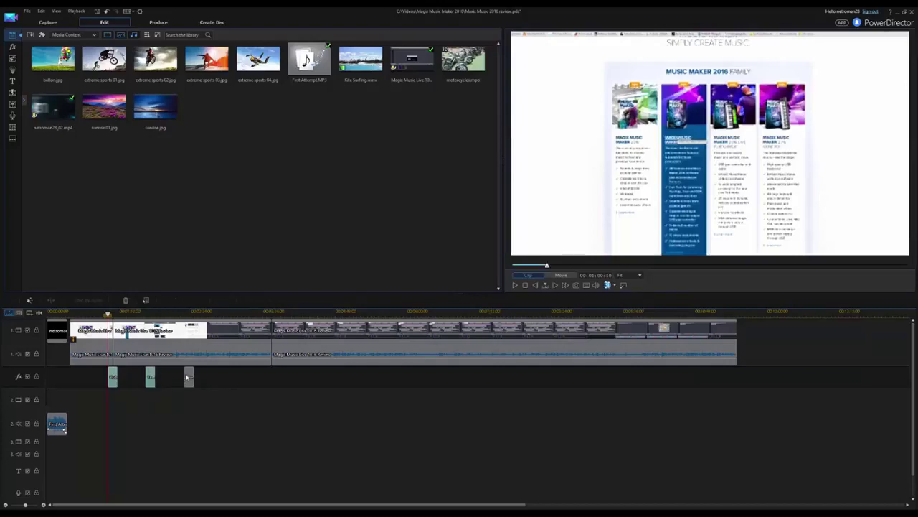
ctrl+click(188, 377)
key(Delete)
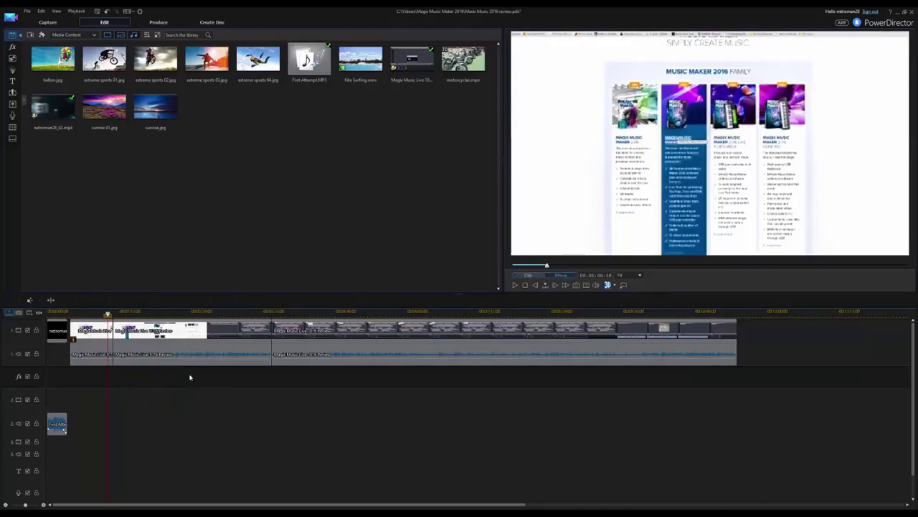
Step: Place the Wave effect on the effects track, then bring up the particle library
click(12, 46)
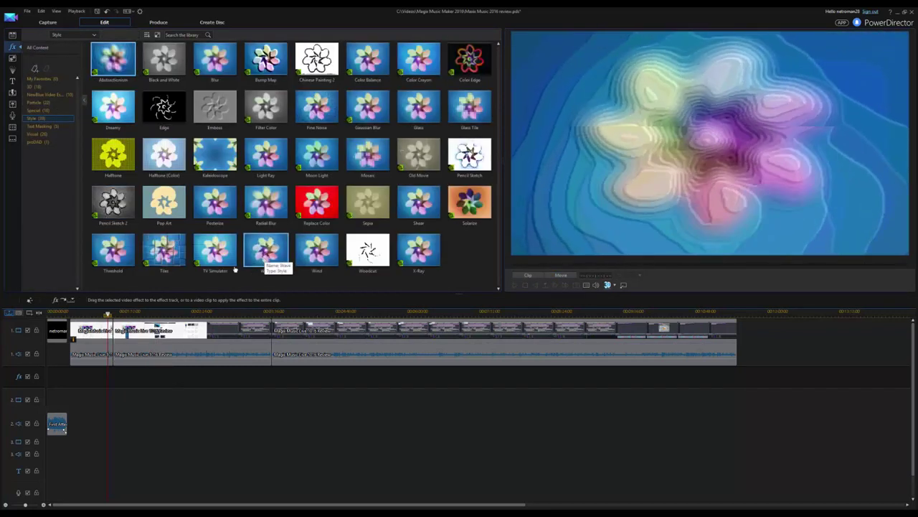
drag(267, 260, 148, 375)
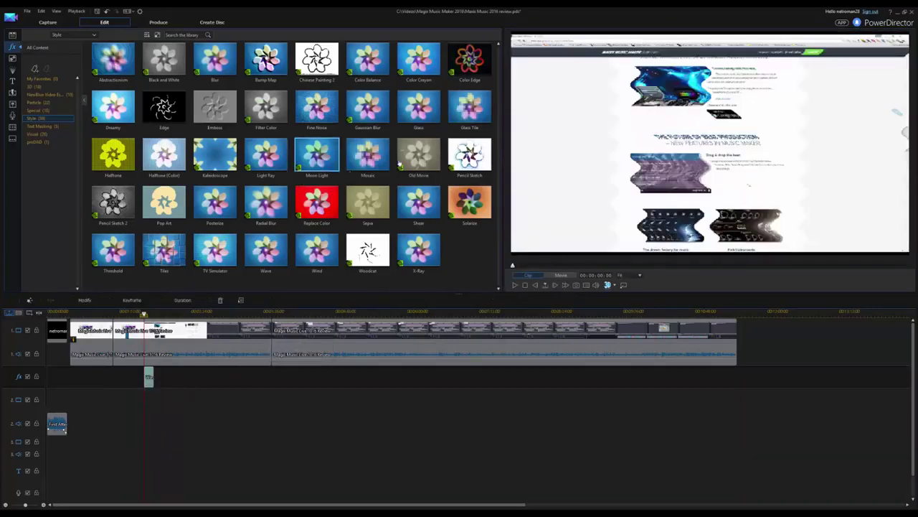
click(34, 102)
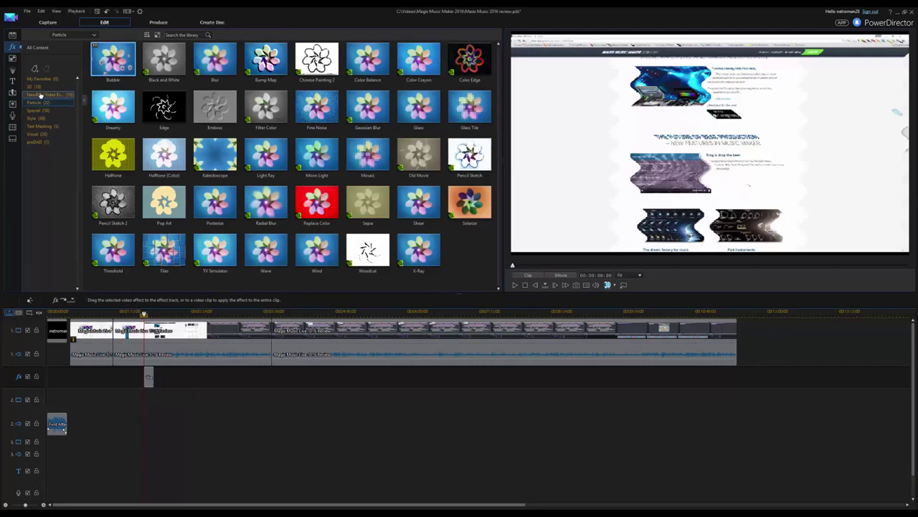
click(41, 95)
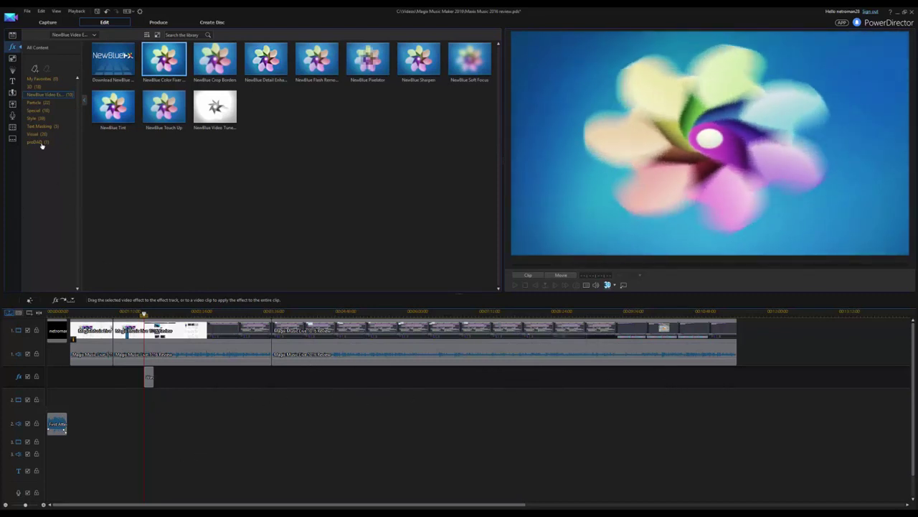
click(12, 69)
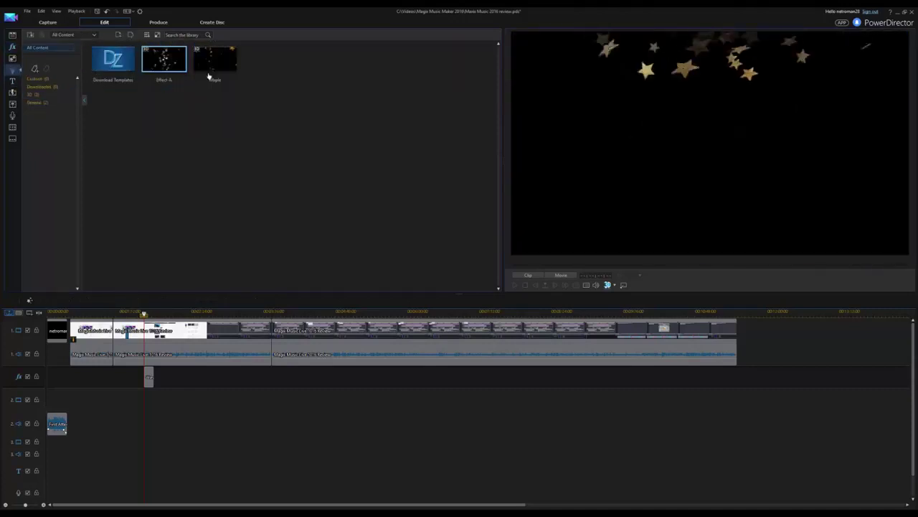
Step: Cancel the Maple particle drop and scrub to the Music Maker arrangement footage
drag(209, 77, 218, 356)
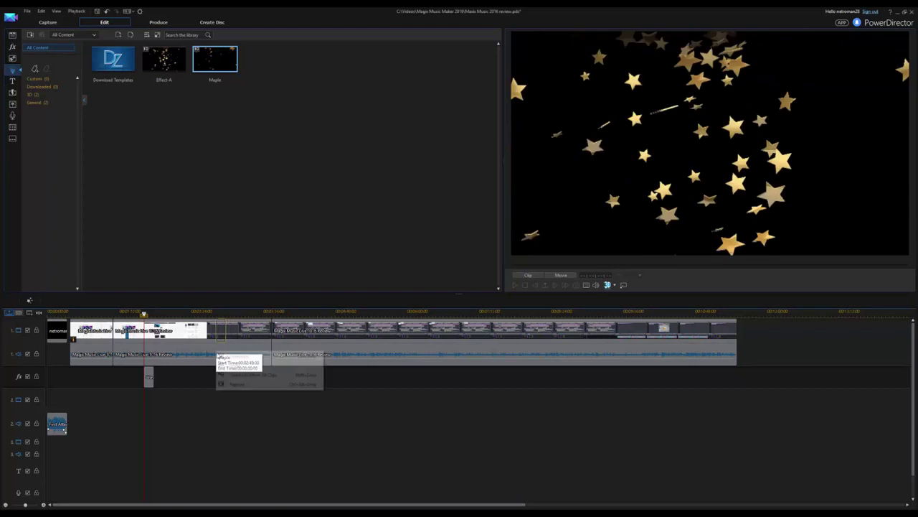
click(159, 314)
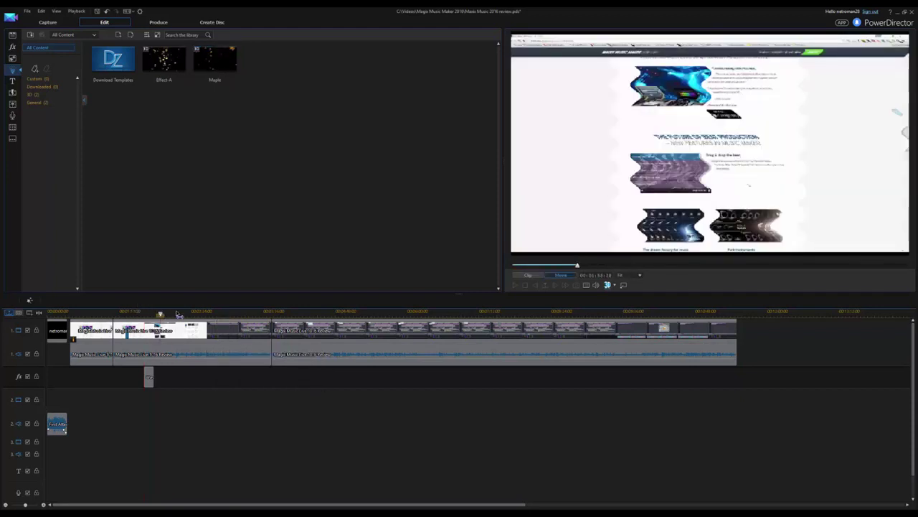
drag(178, 314, 207, 314)
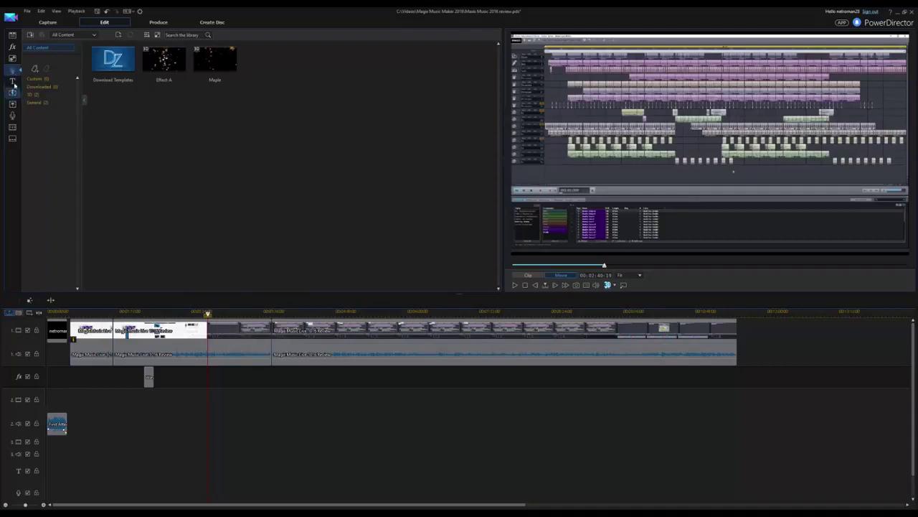
Step: Add the Effect-A falling-stars particle to track 2 at the playhead and preview it
click(163, 59)
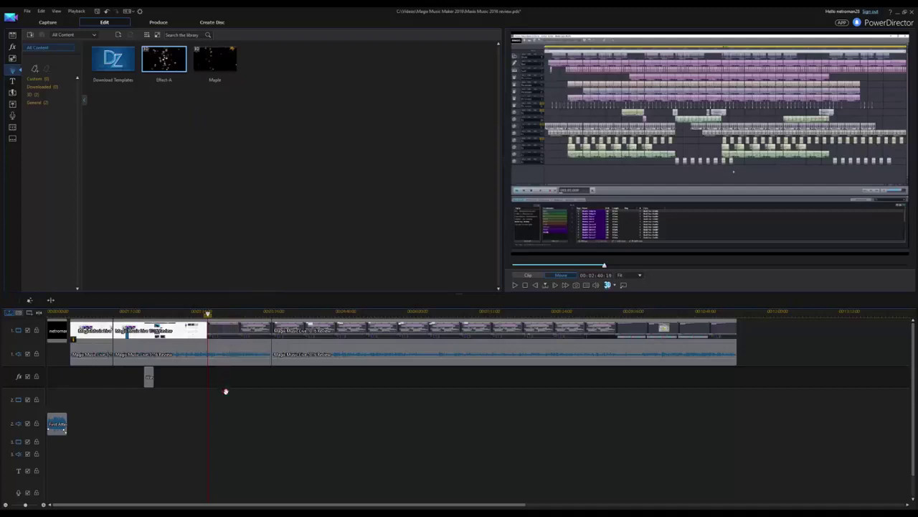
drag(225, 391, 228, 393)
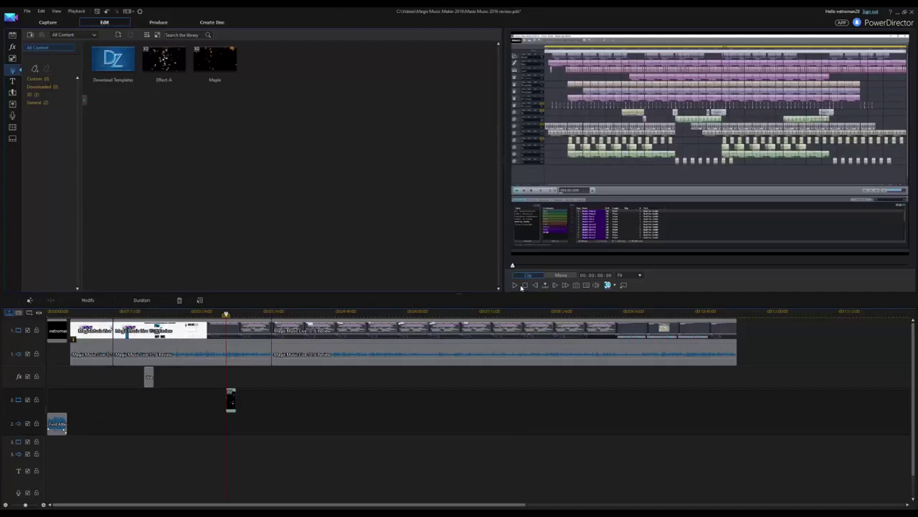
click(516, 285)
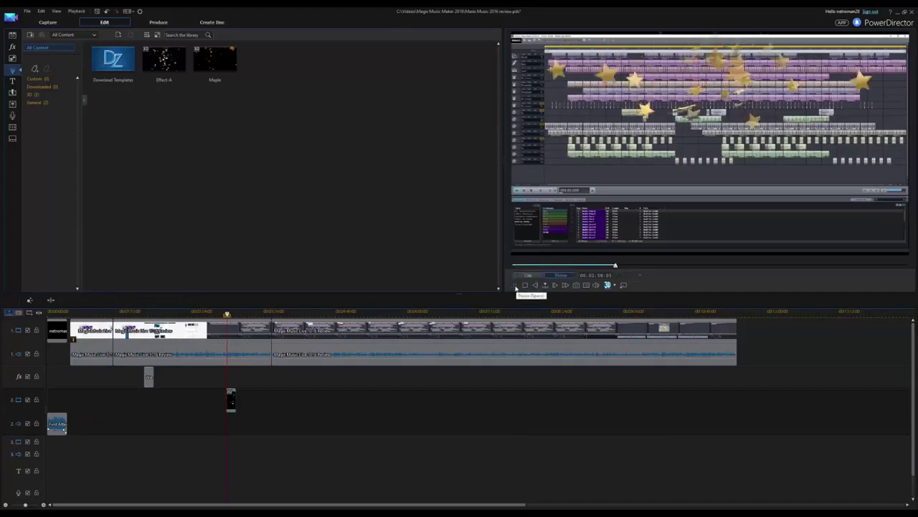
click(515, 285)
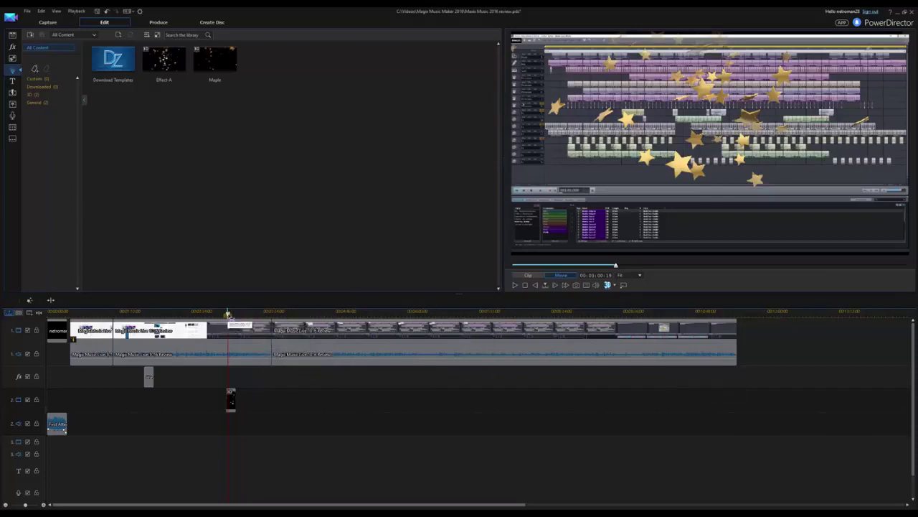
click(236, 313)
Step: Split the review clip near three minutes, move the piece to 00:11:45, and lengthen it to 45 seconds
drag(236, 314, 243, 313)
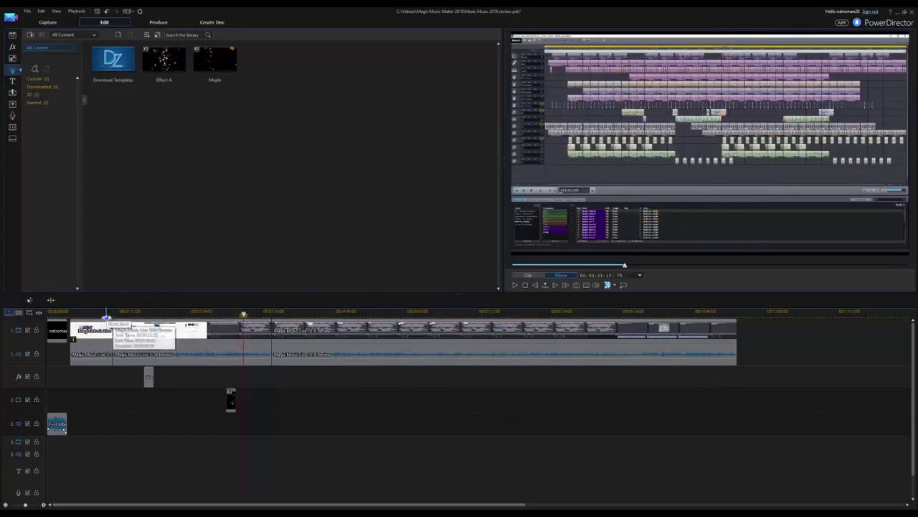
click(50, 300)
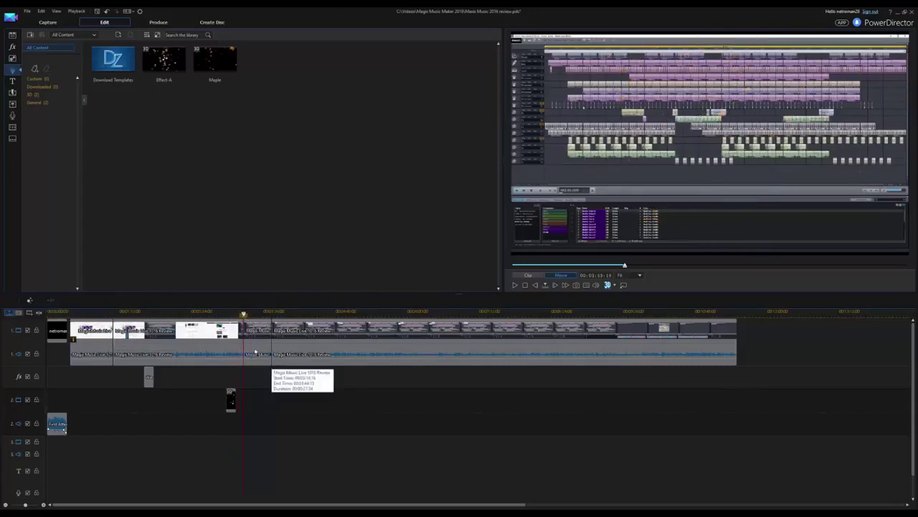
drag(259, 353, 765, 352)
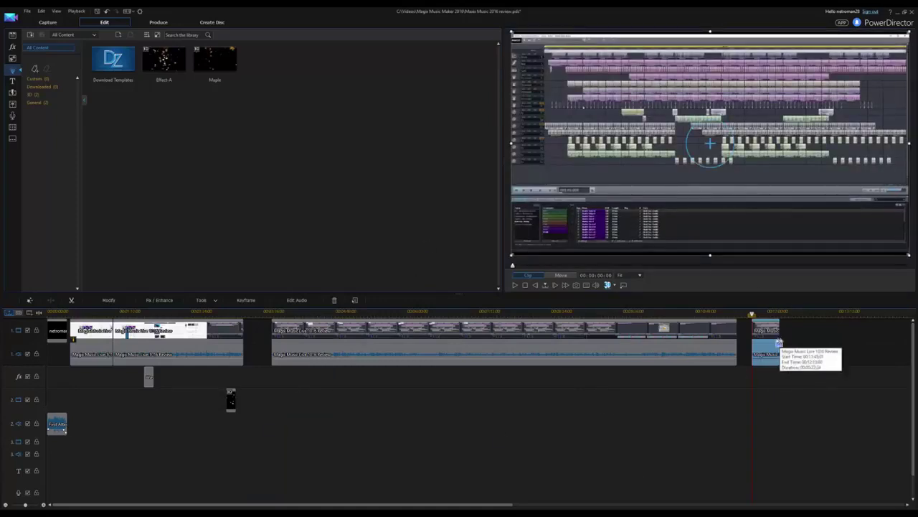
drag(780, 343, 796, 344)
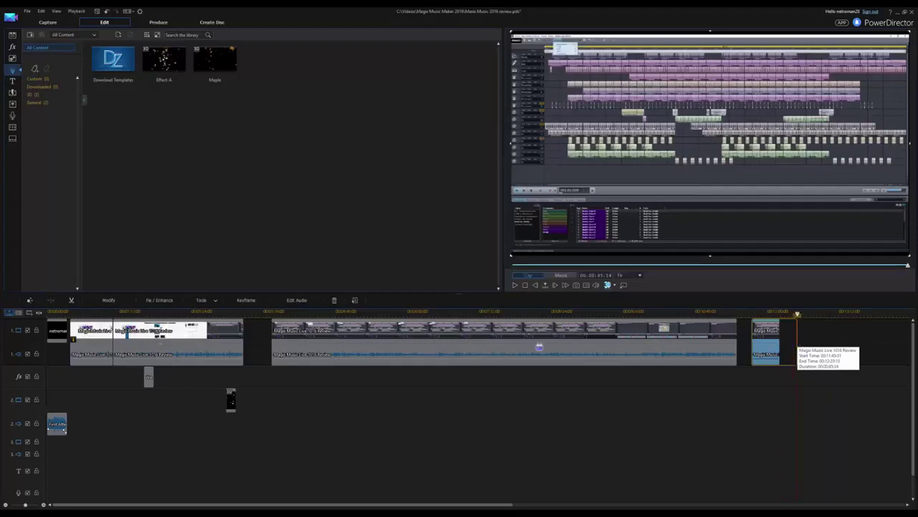